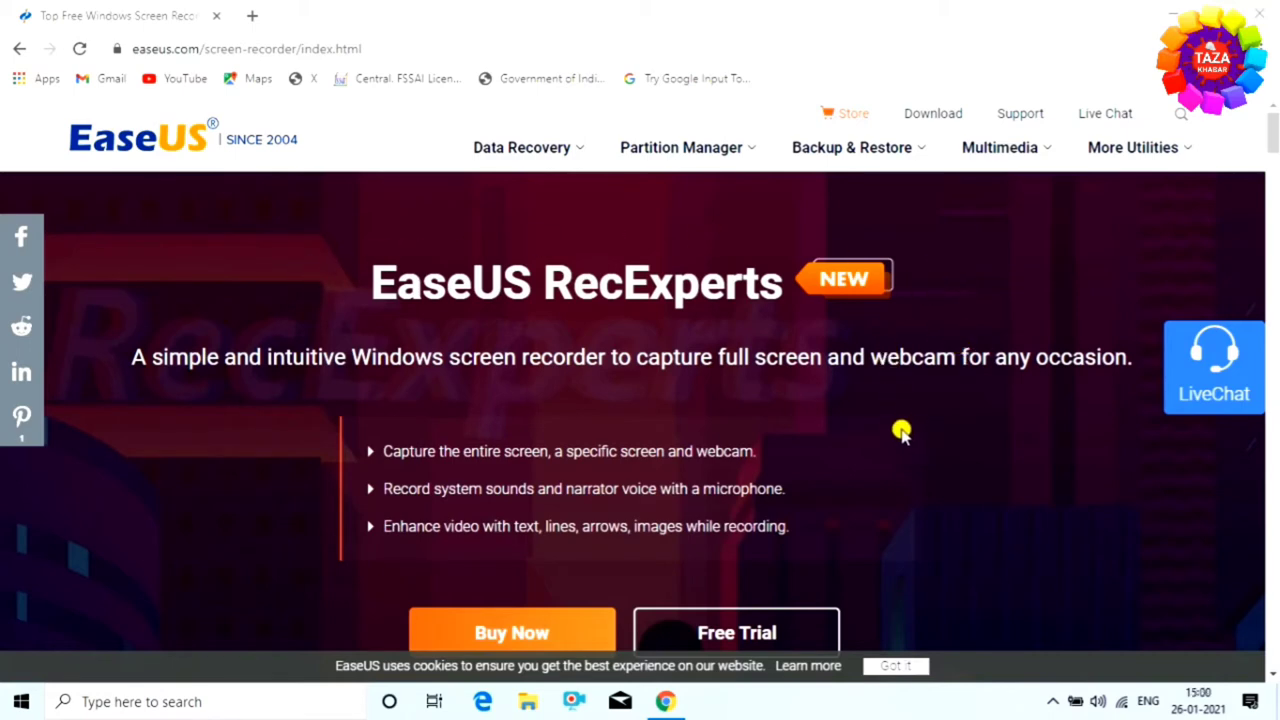
- Examine the feature overview on the EaseUS RecExperts product page, from screen capture and webcam recording to output formats and noise removal
scroll(902, 430, down, 5)
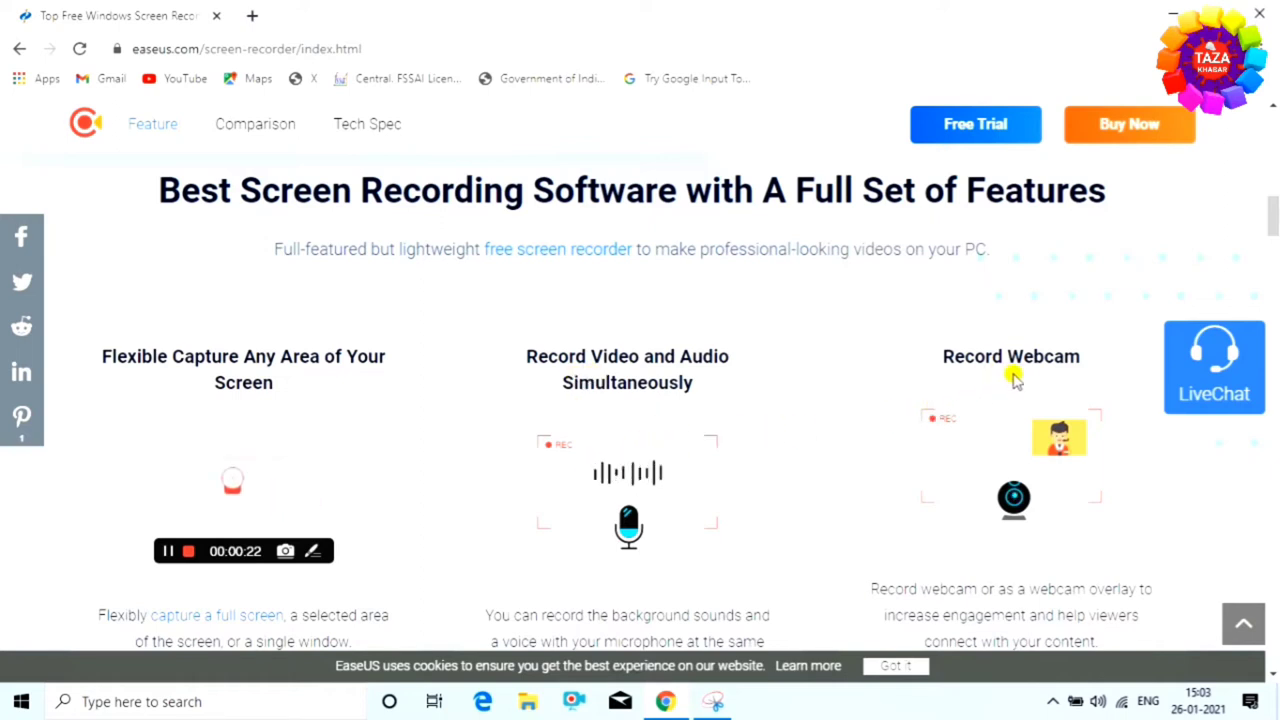
scroll(900, 420, down, 2)
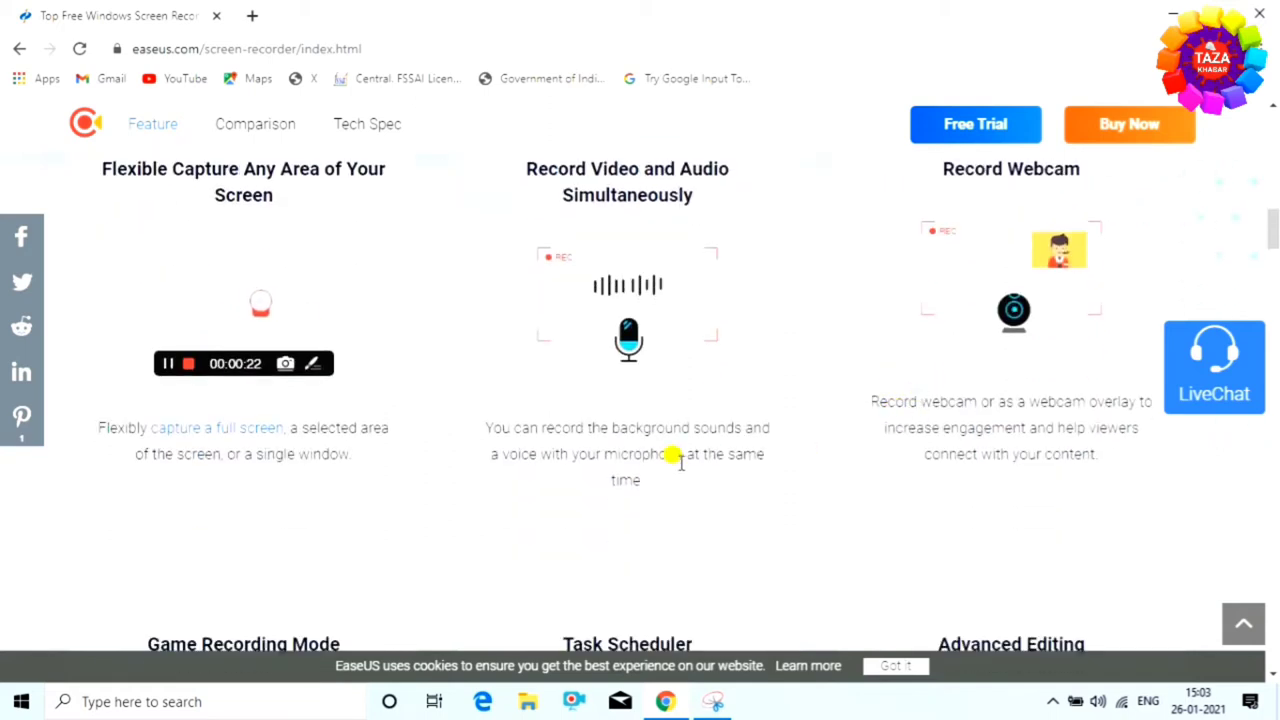
scroll(674, 454, down, 2)
scroll(378, 456, down, 2)
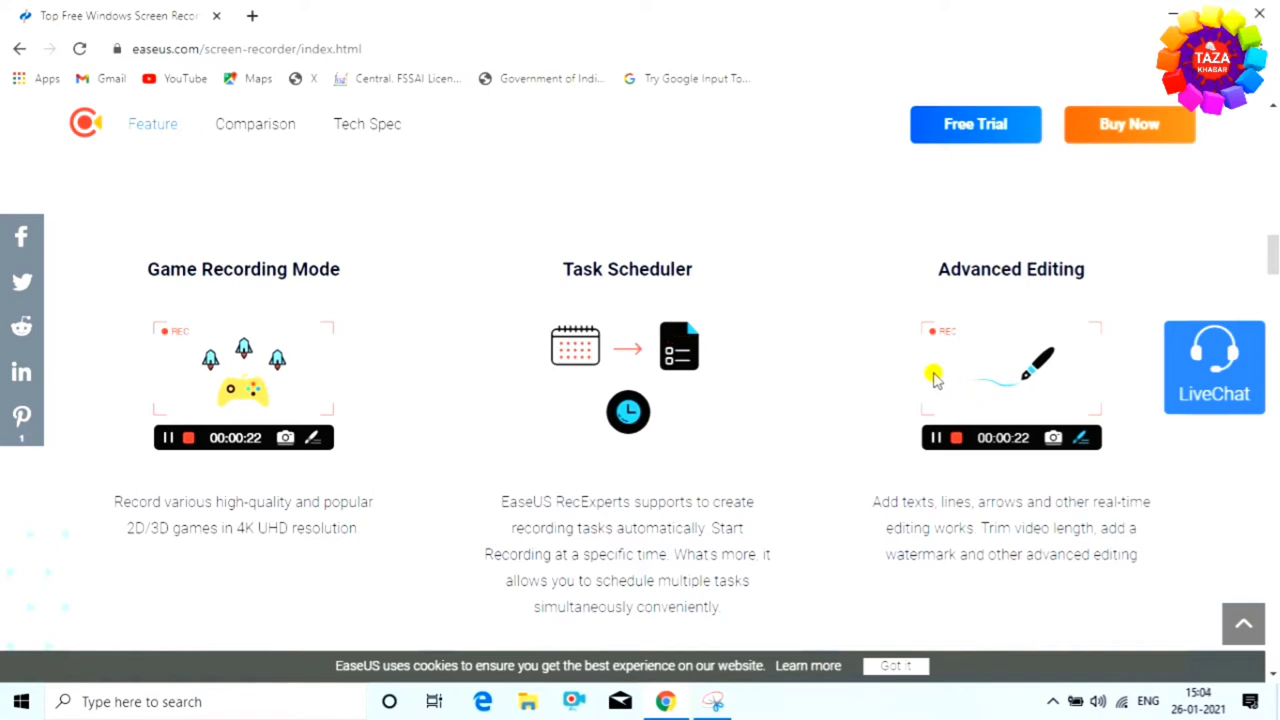
scroll(457, 485, down, 3)
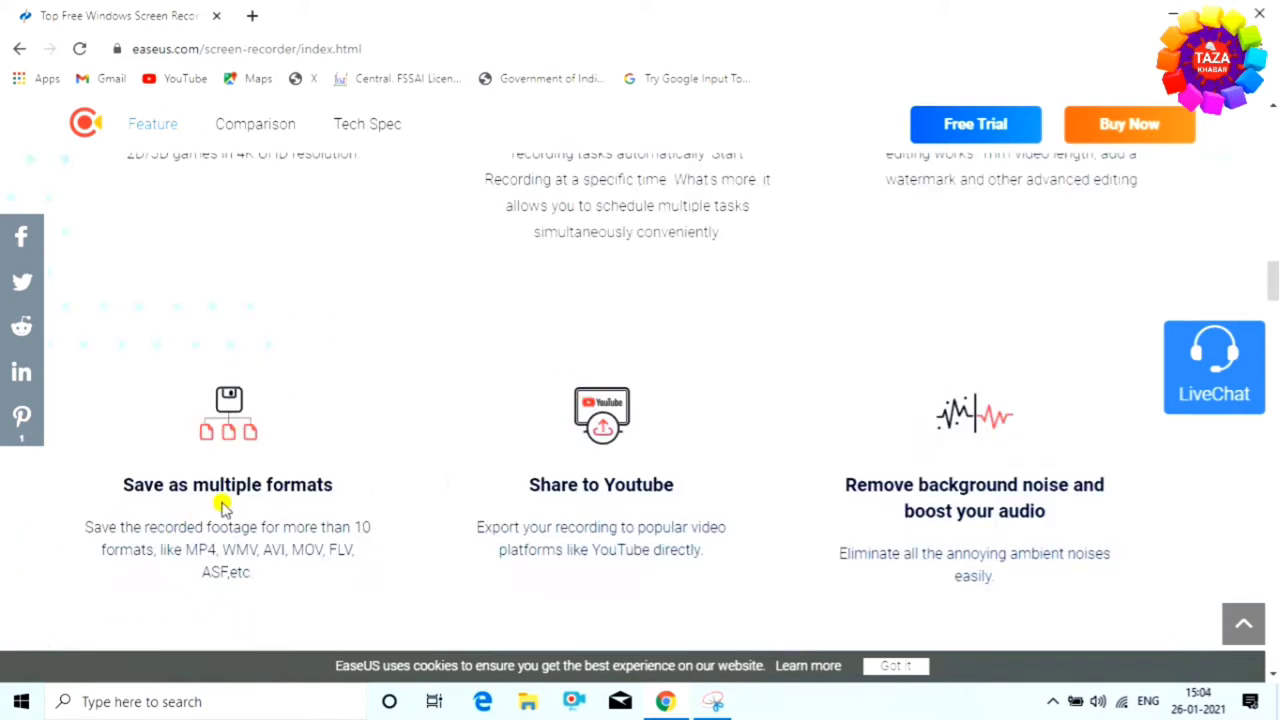
scroll(295, 510, down, 1)
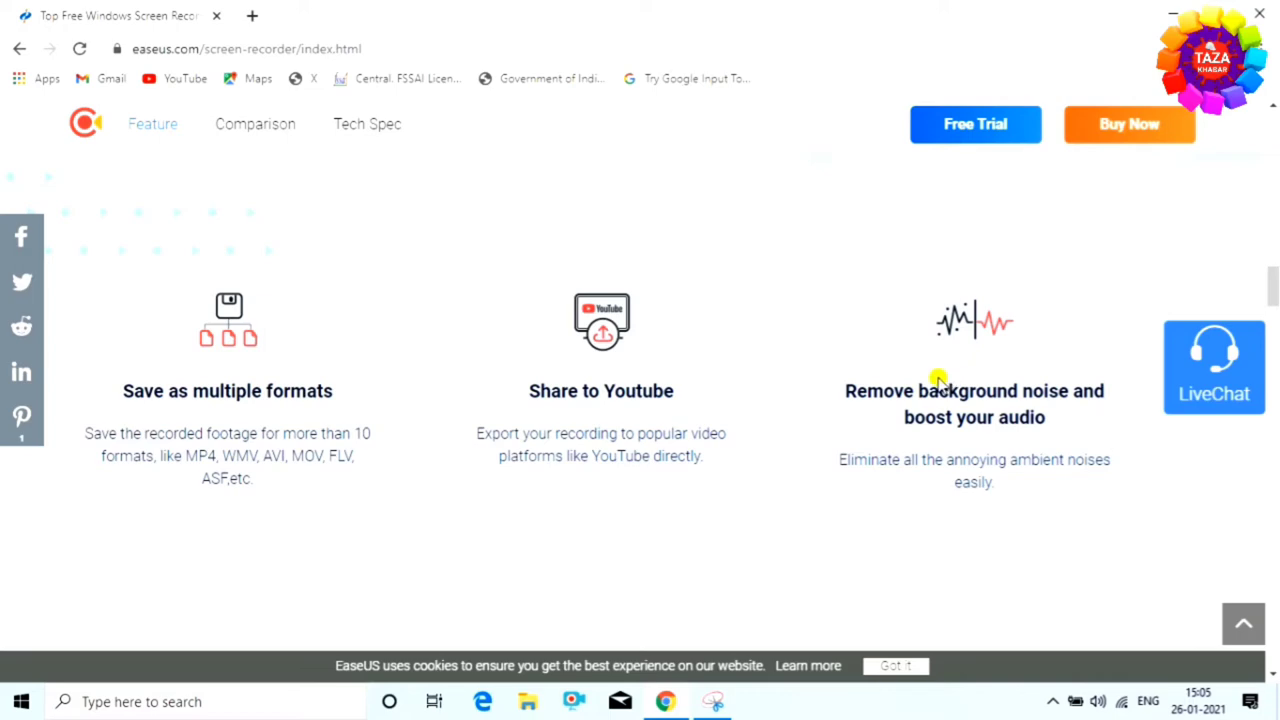
scroll(737, 403, up, 10)
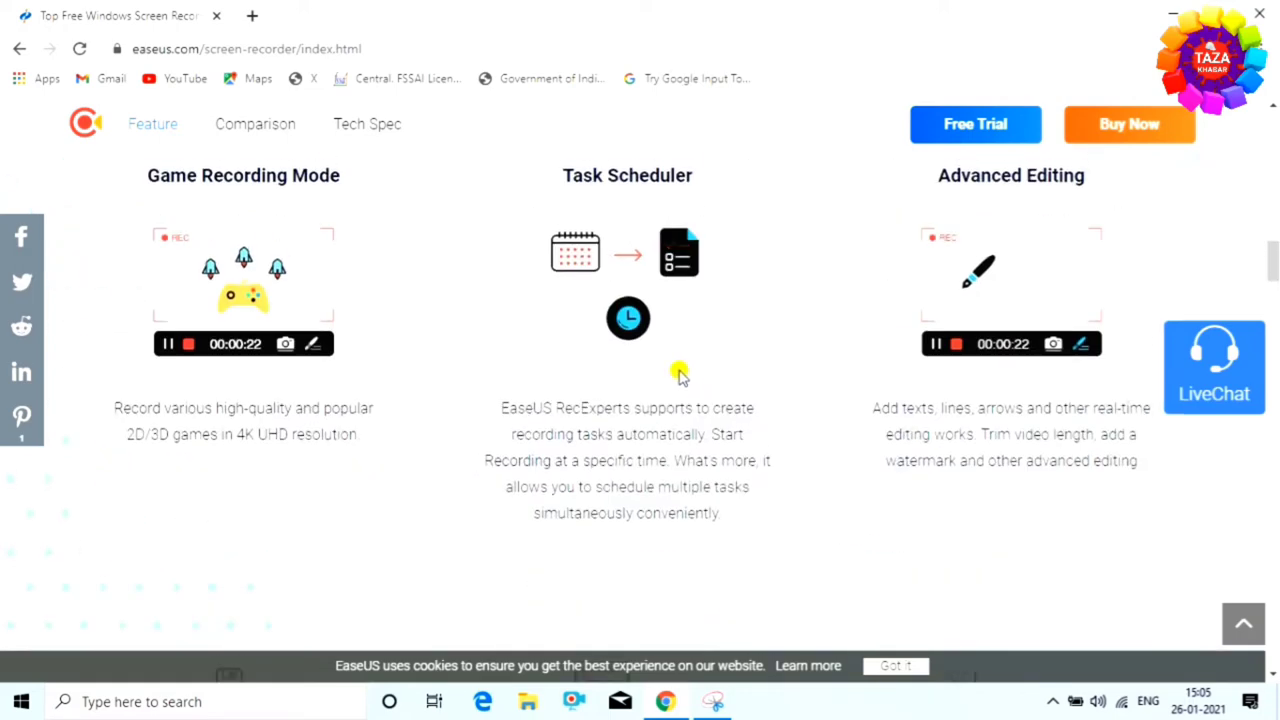
scroll(613, 367, up, 7)
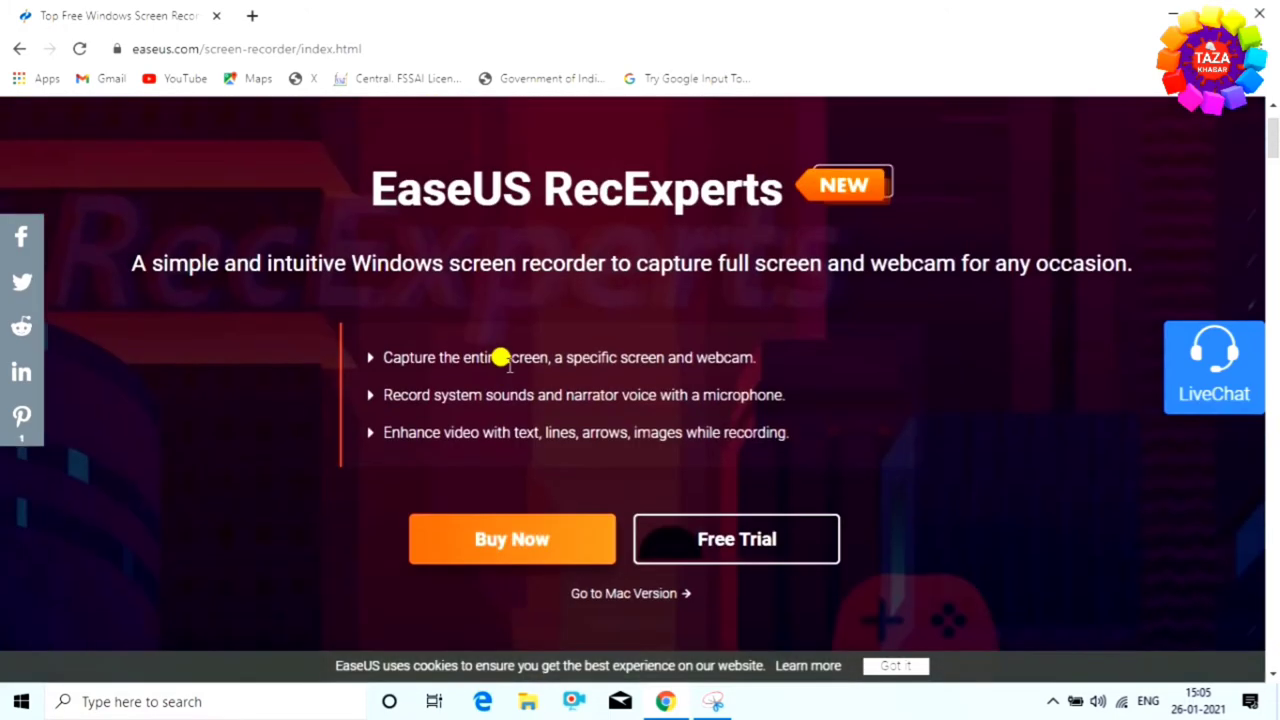
- Review the 1-Month, 1-Year and Lifetime Upgrades plans on the RecExperts purchase page and return to the product page
scroll(500, 357, down, 3)
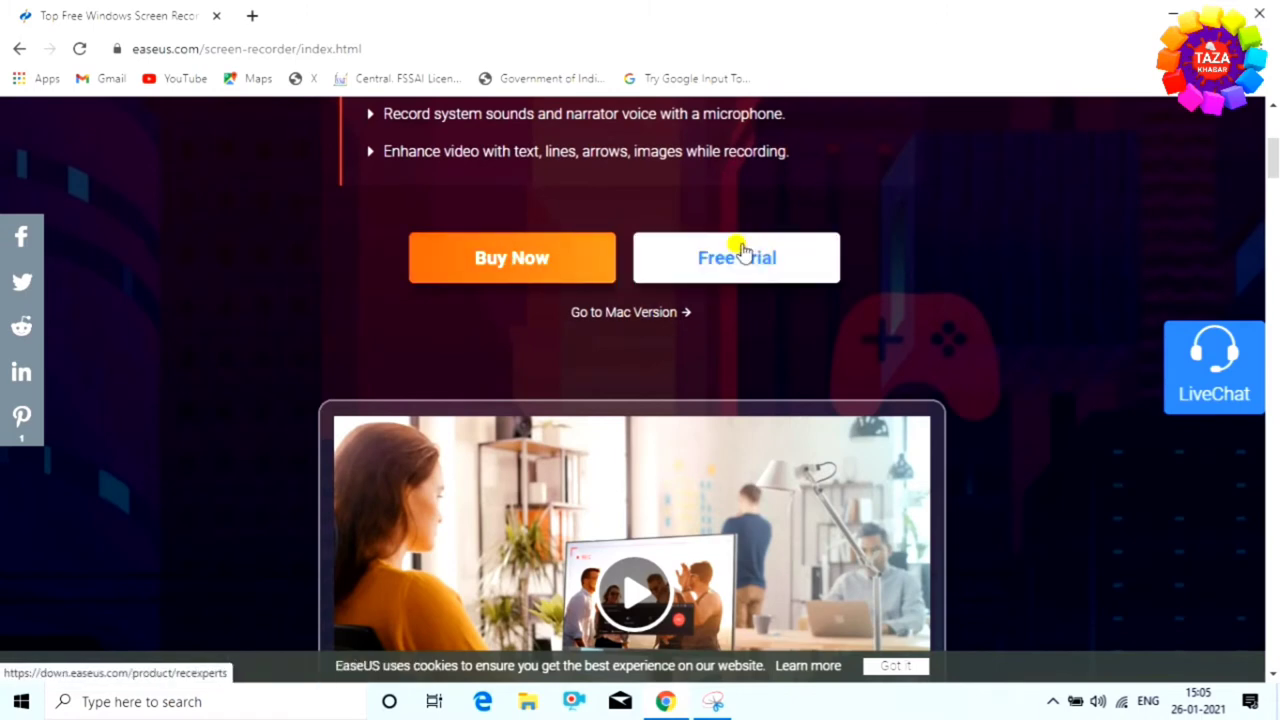
click(510, 262)
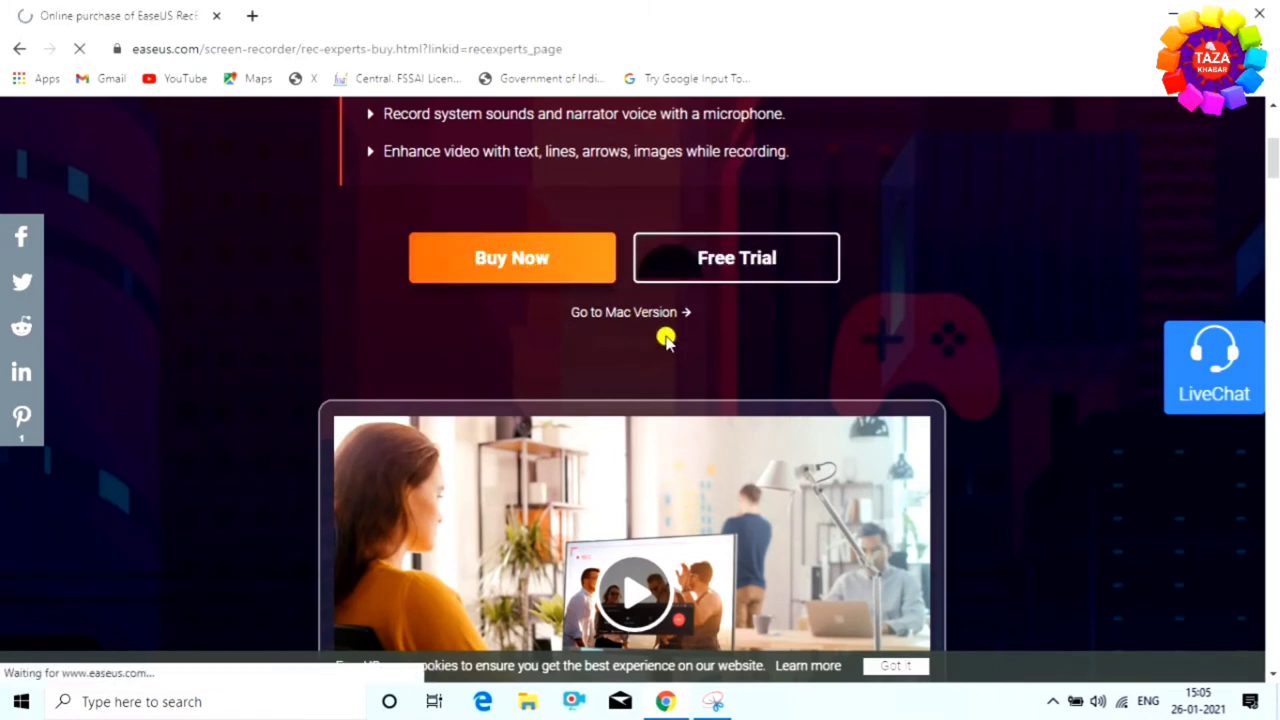
scroll(585, 360, down, 1)
scroll(650, 390, down, 2)
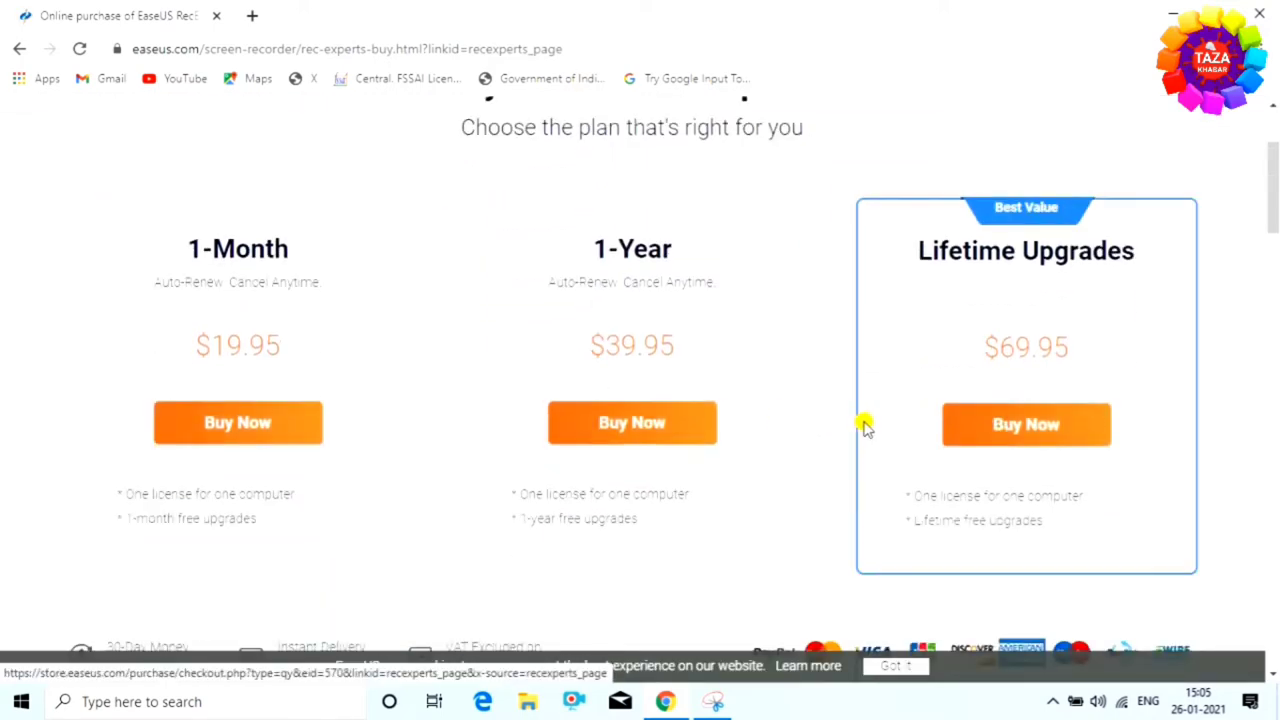
scroll(900, 445, up, 1)
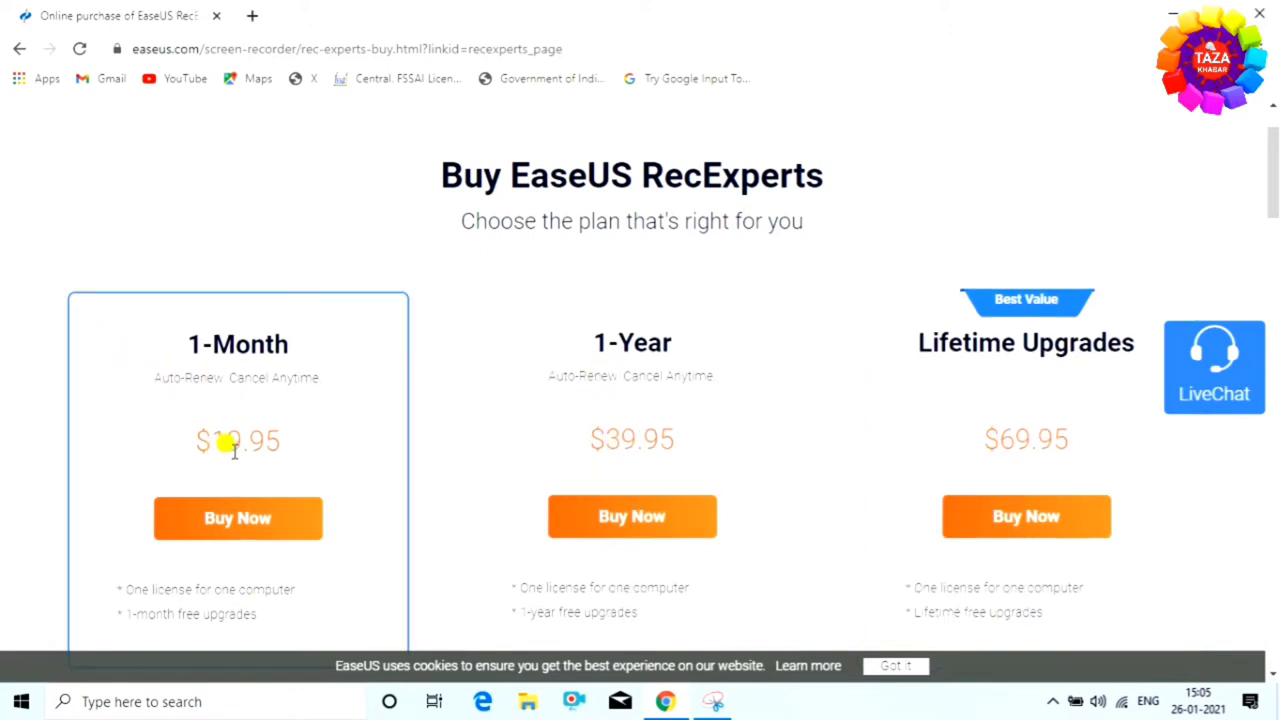
scroll(398, 478, down, 2)
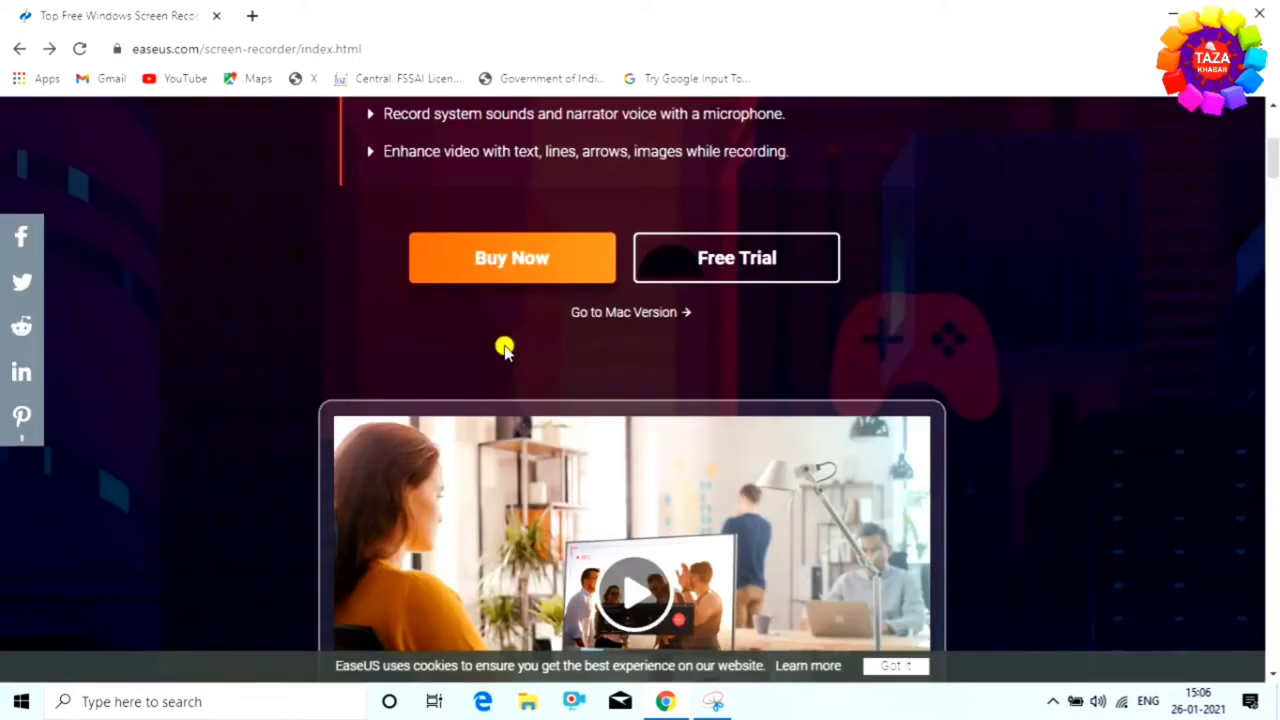
- Download the free trial of EaseUS RecExperts and run the recexperts.exe installer
click(716, 262)
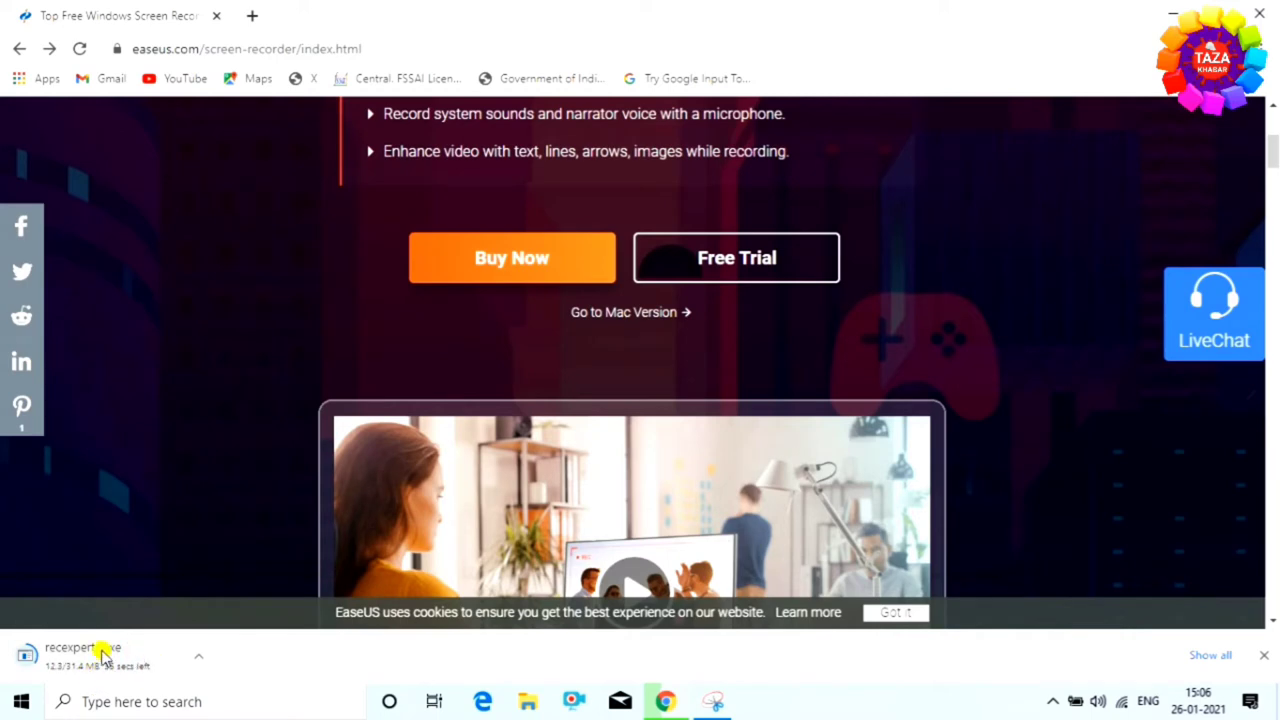
scroll(243, 594, down, 2)
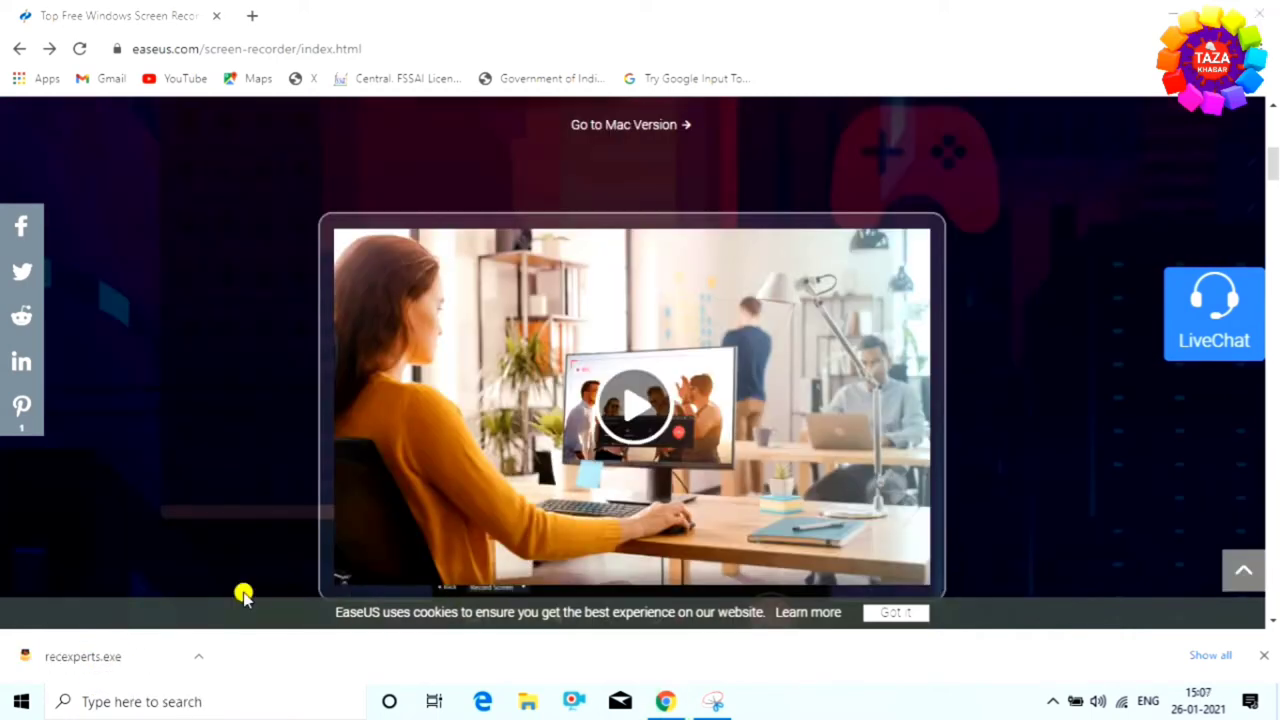
click(118, 667)
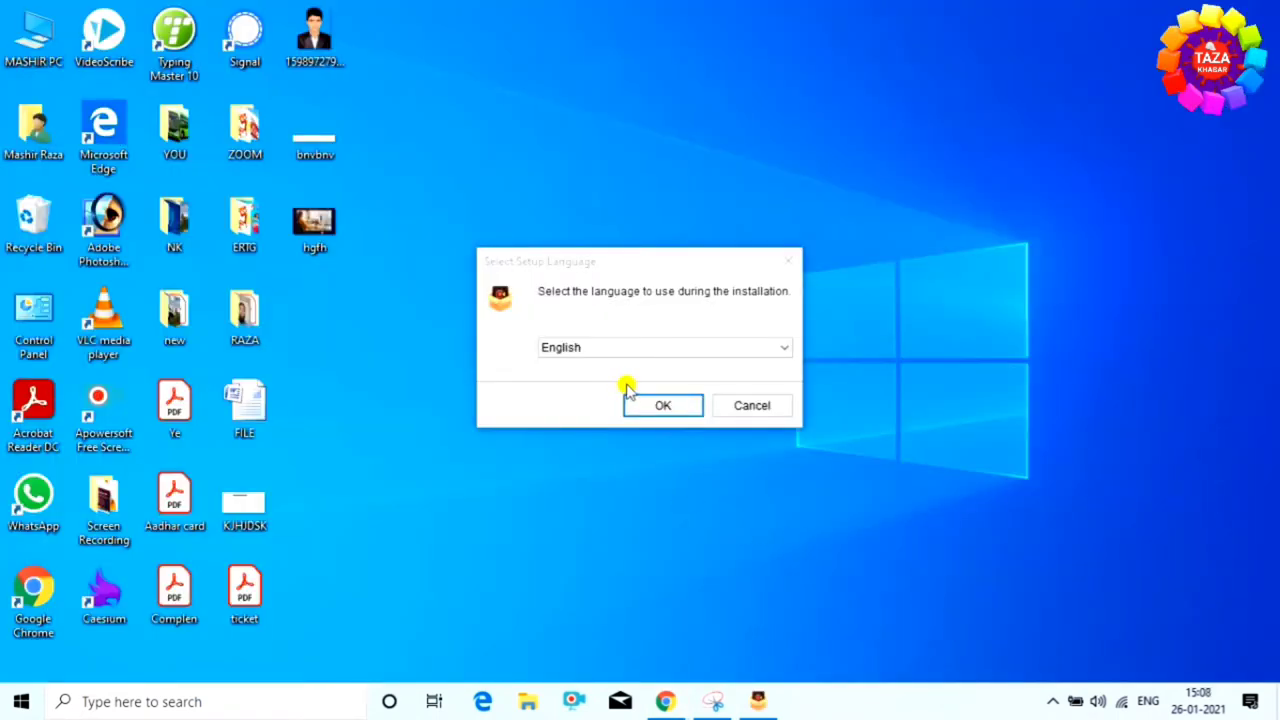
- Install EaseUS RecExperts in English, accepting the license, keeping the default folder and desktop shortcut, and finish setup with the launch option enabled
click(665, 404)
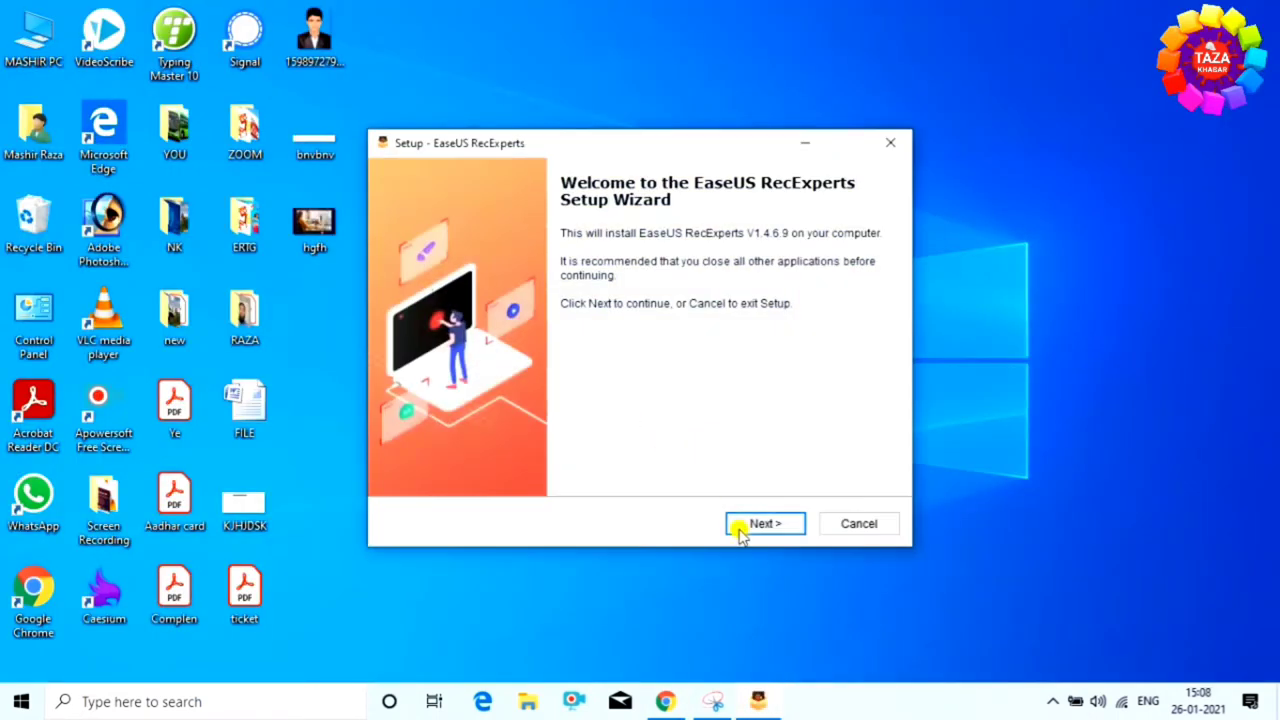
click(772, 526)
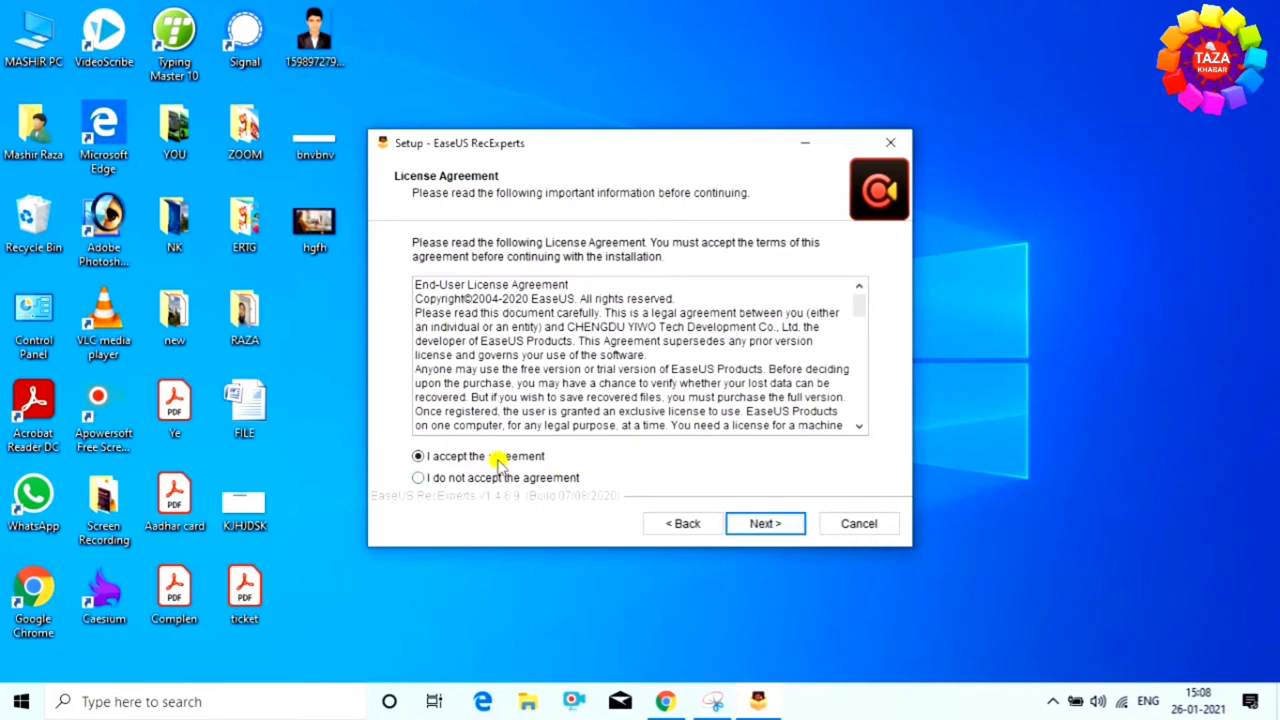
click(772, 527)
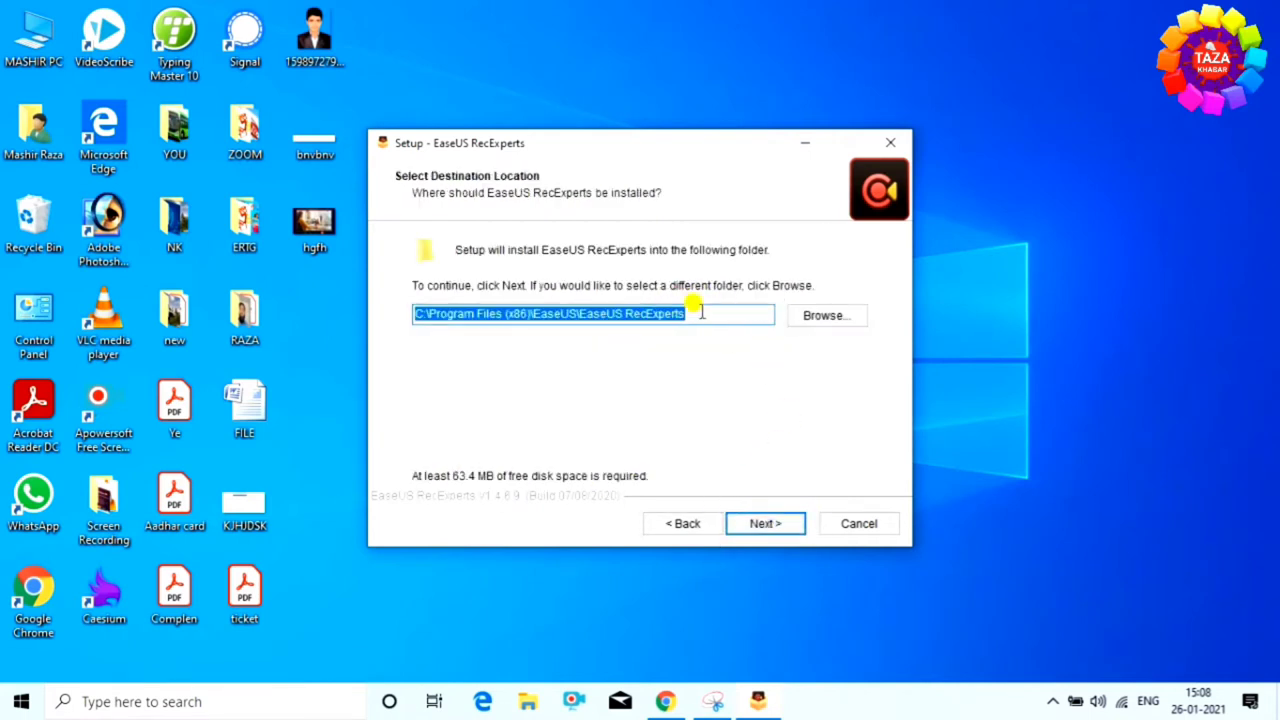
click(772, 527)
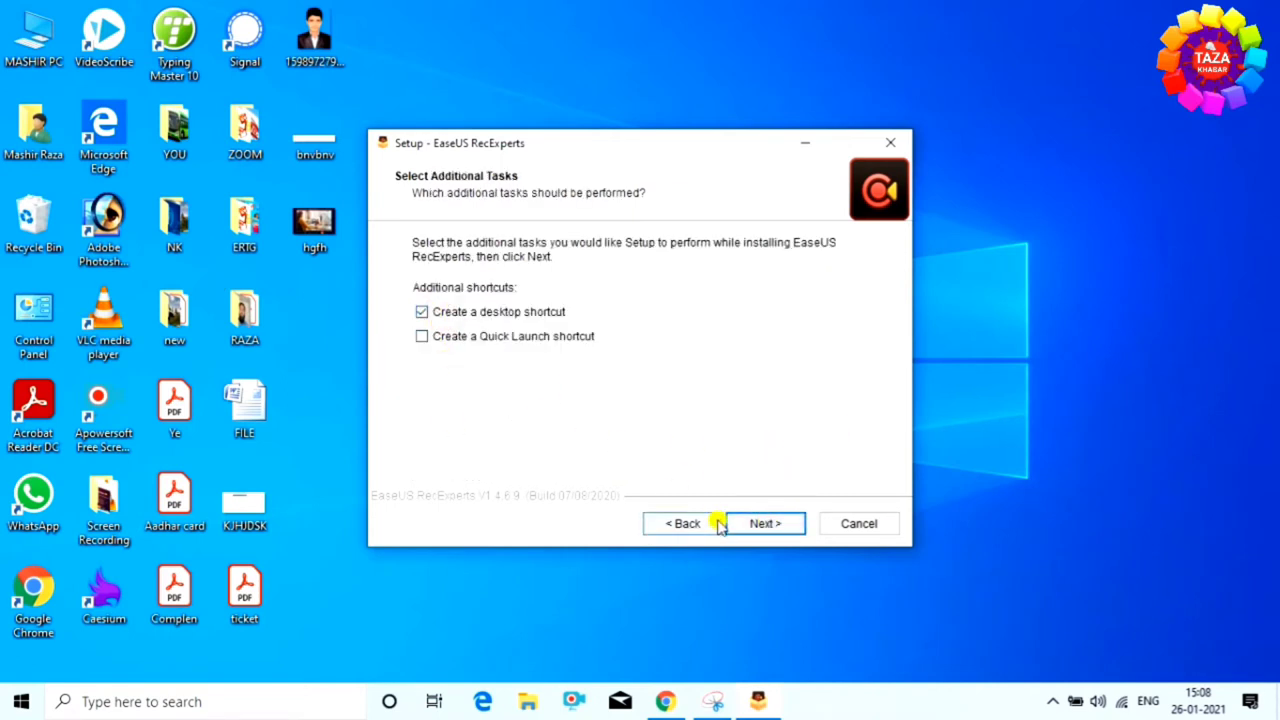
click(763, 523)
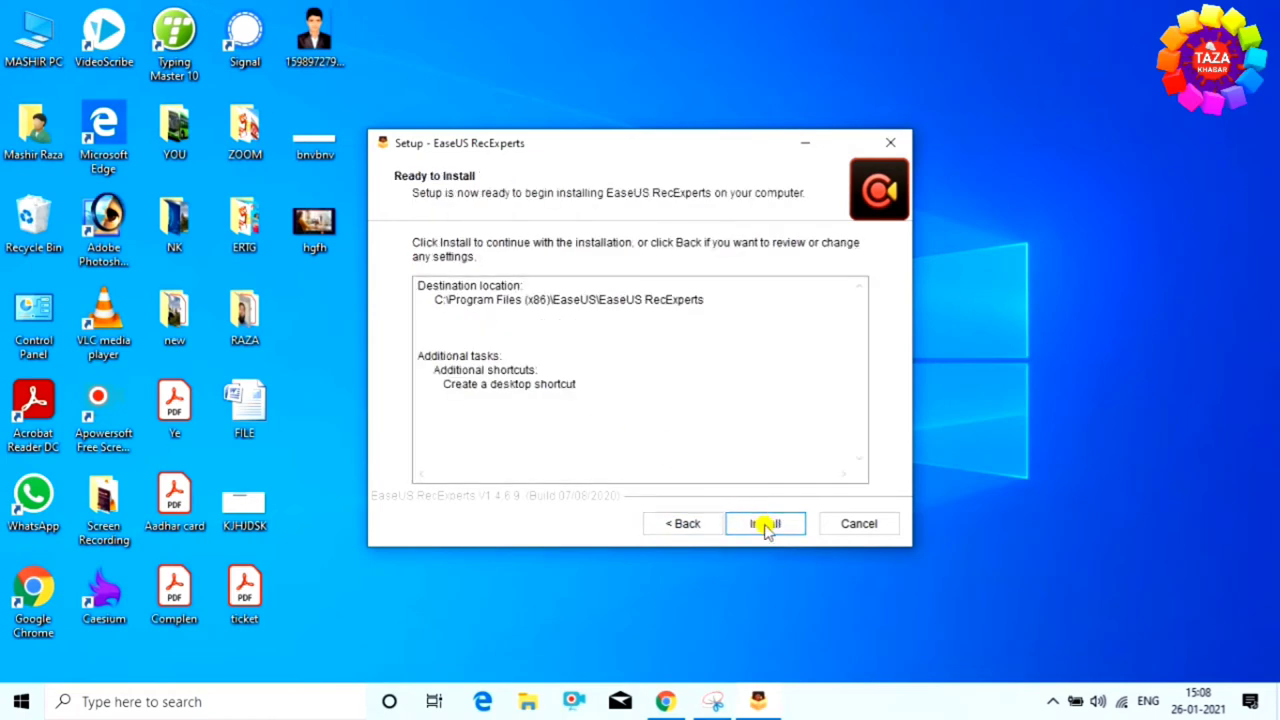
click(760, 523)
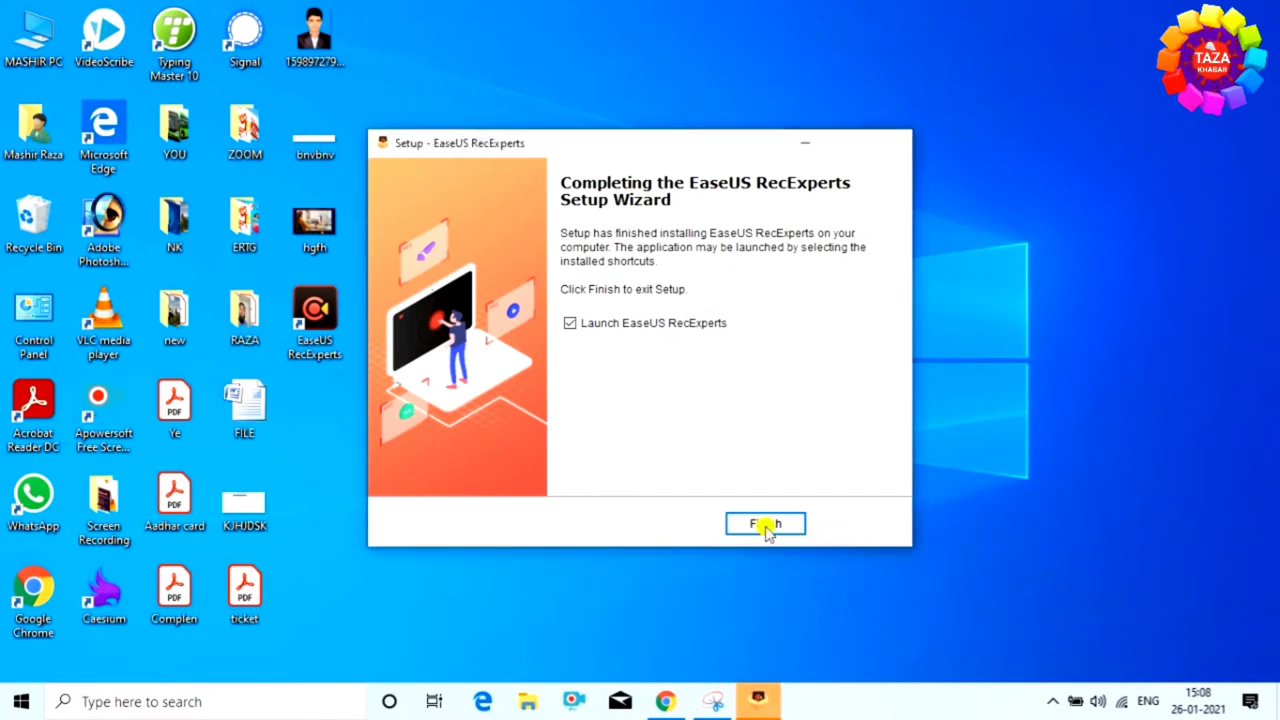
click(766, 524)
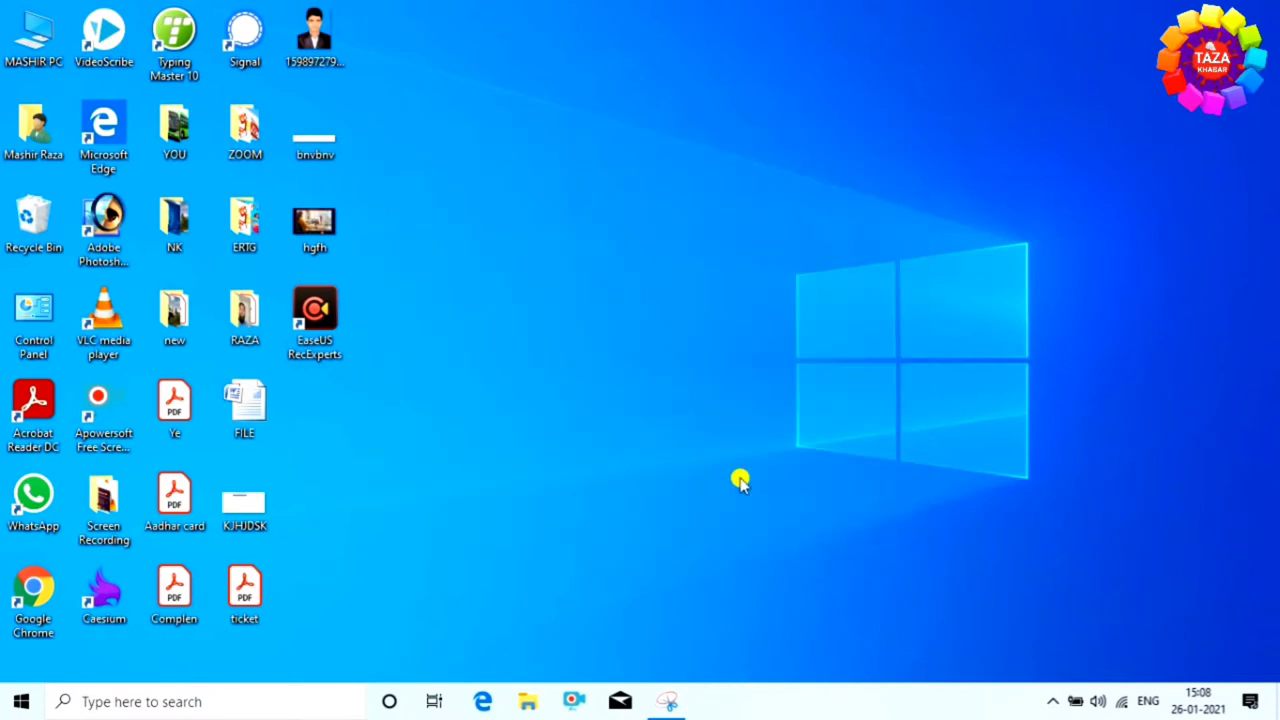
- Move the EaseUS RecExperts shortcut to the middle of the desktop and open the program from it, dismissing the introductory tips
drag(310, 322, 662, 322)
double_click(666, 318)
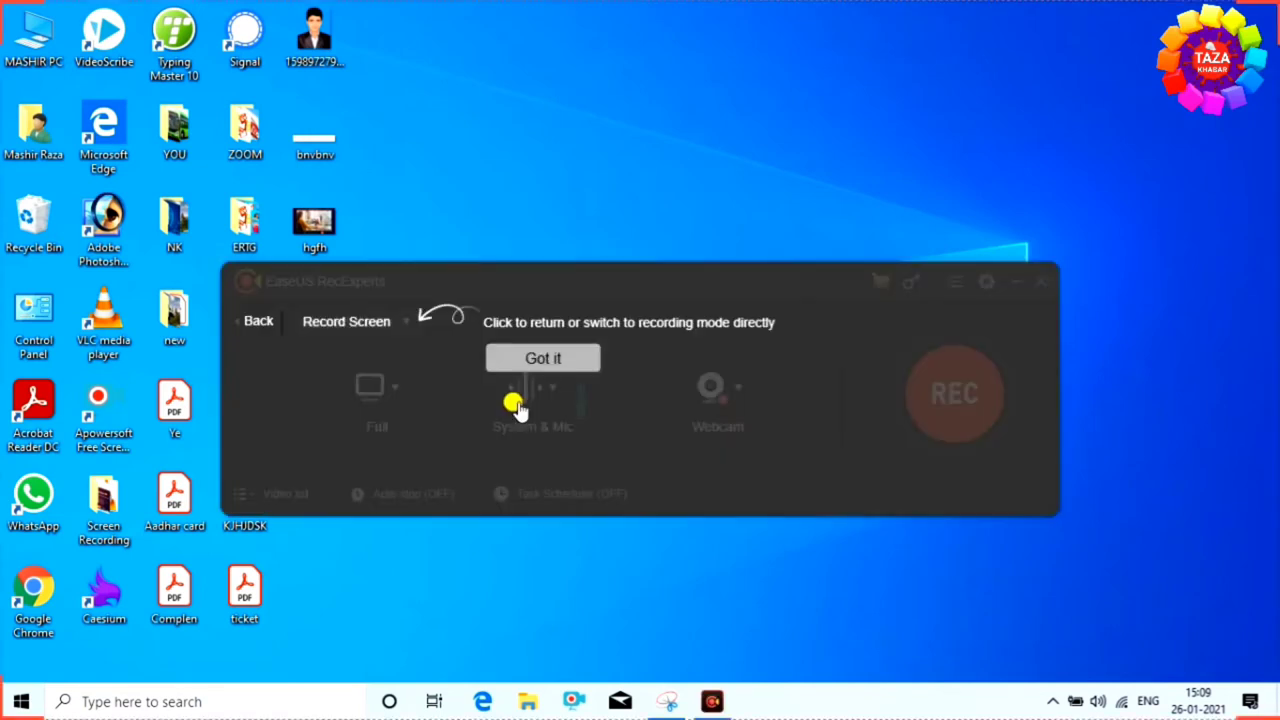
click(538, 358)
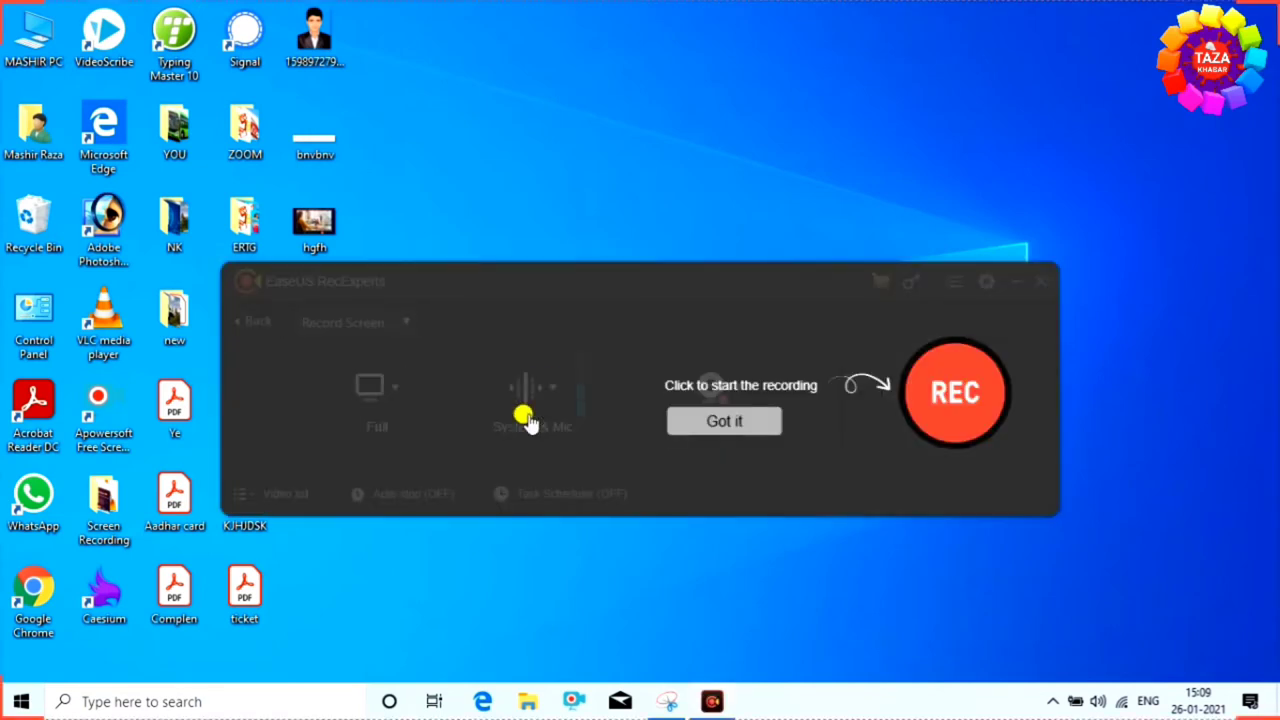
click(724, 424)
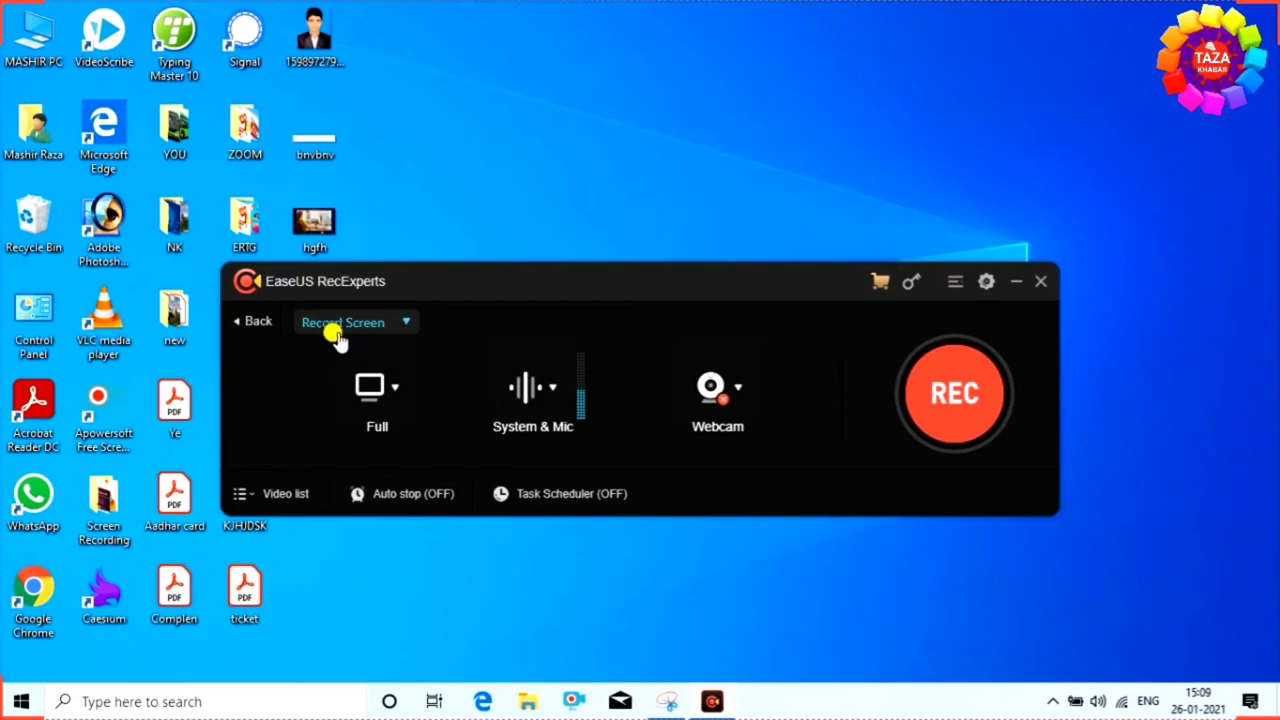
- Choose the Record Screen mode and select a custom recording region of about 284 × 261 around the RecExperts desktop shortcut
click(403, 323)
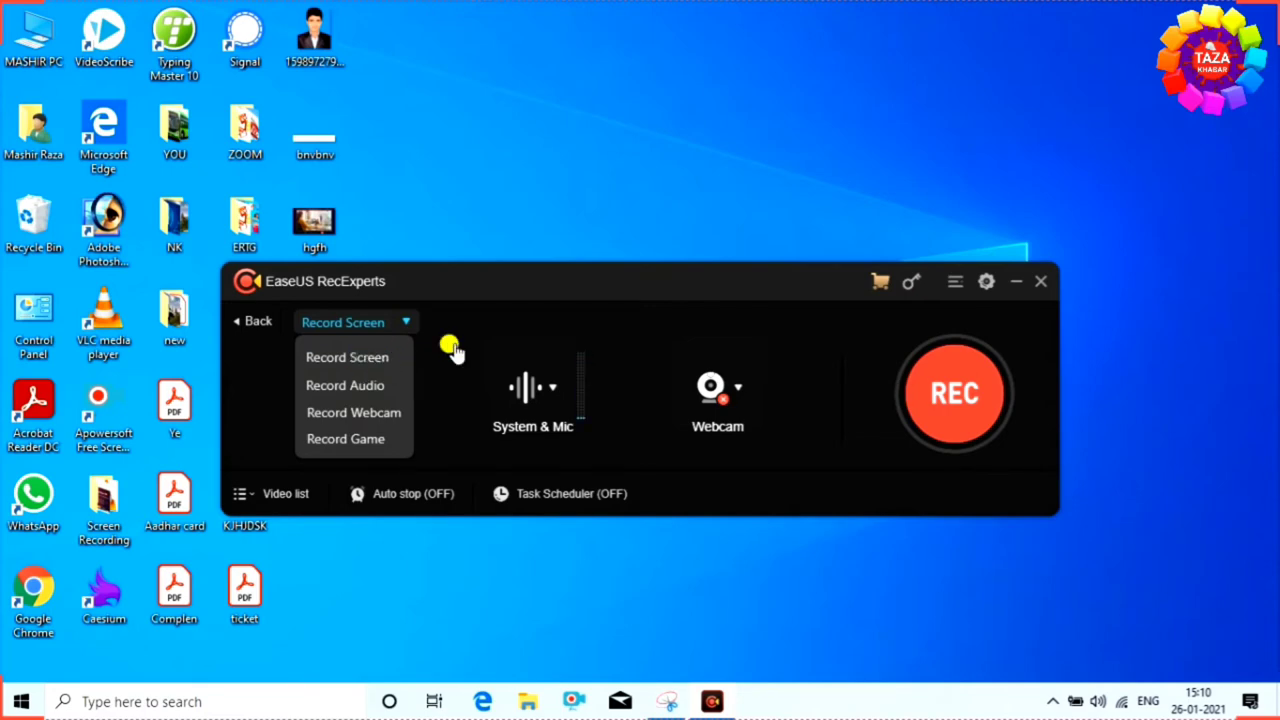
click(347, 359)
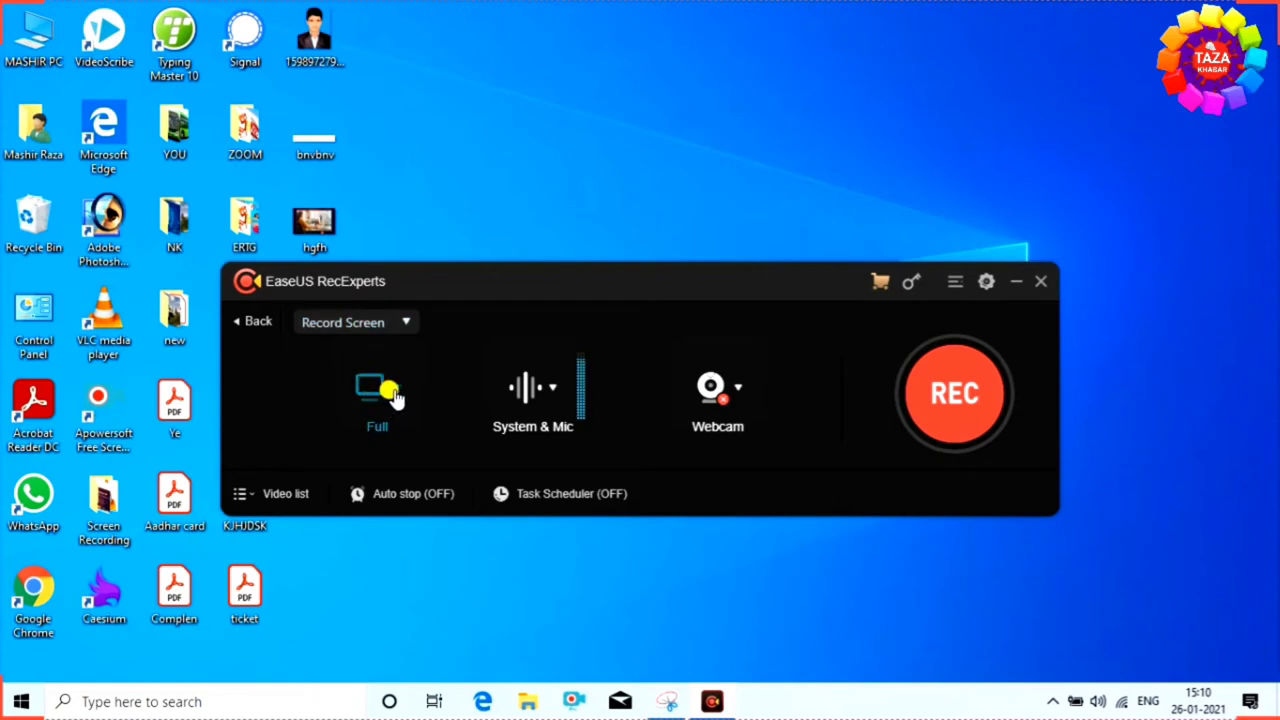
click(394, 389)
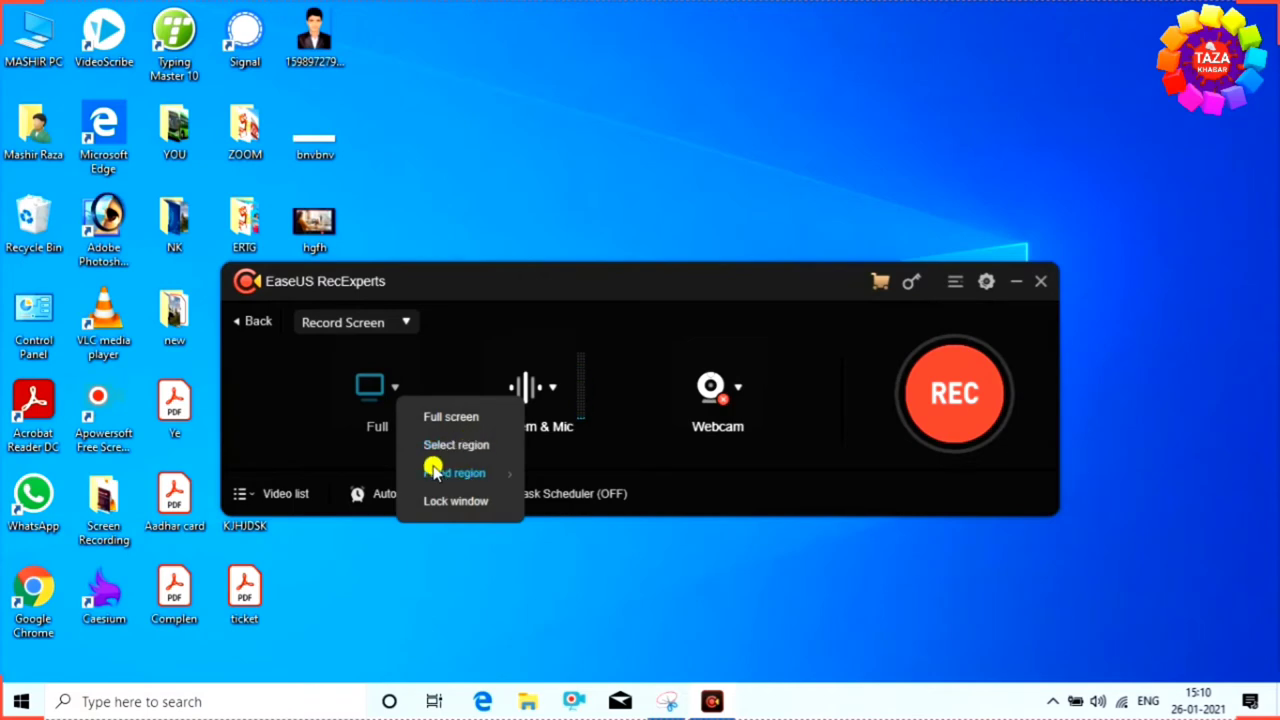
mouse_move(487, 480)
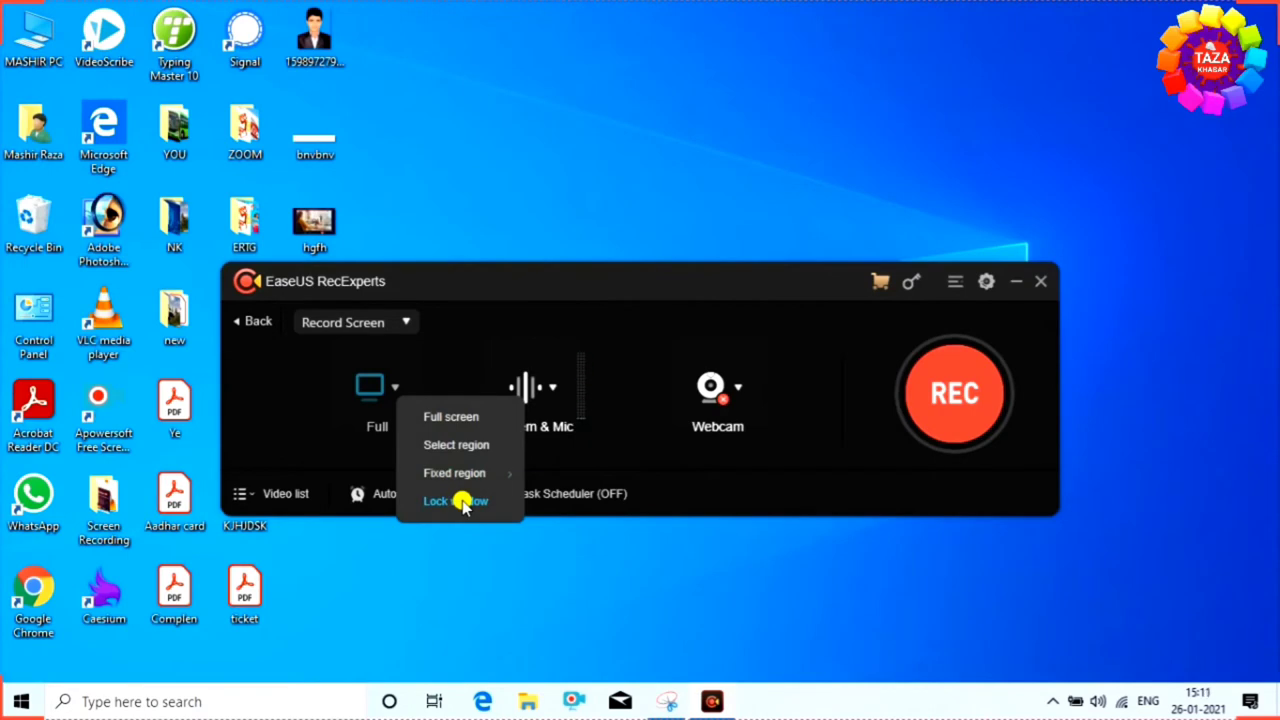
click(468, 445)
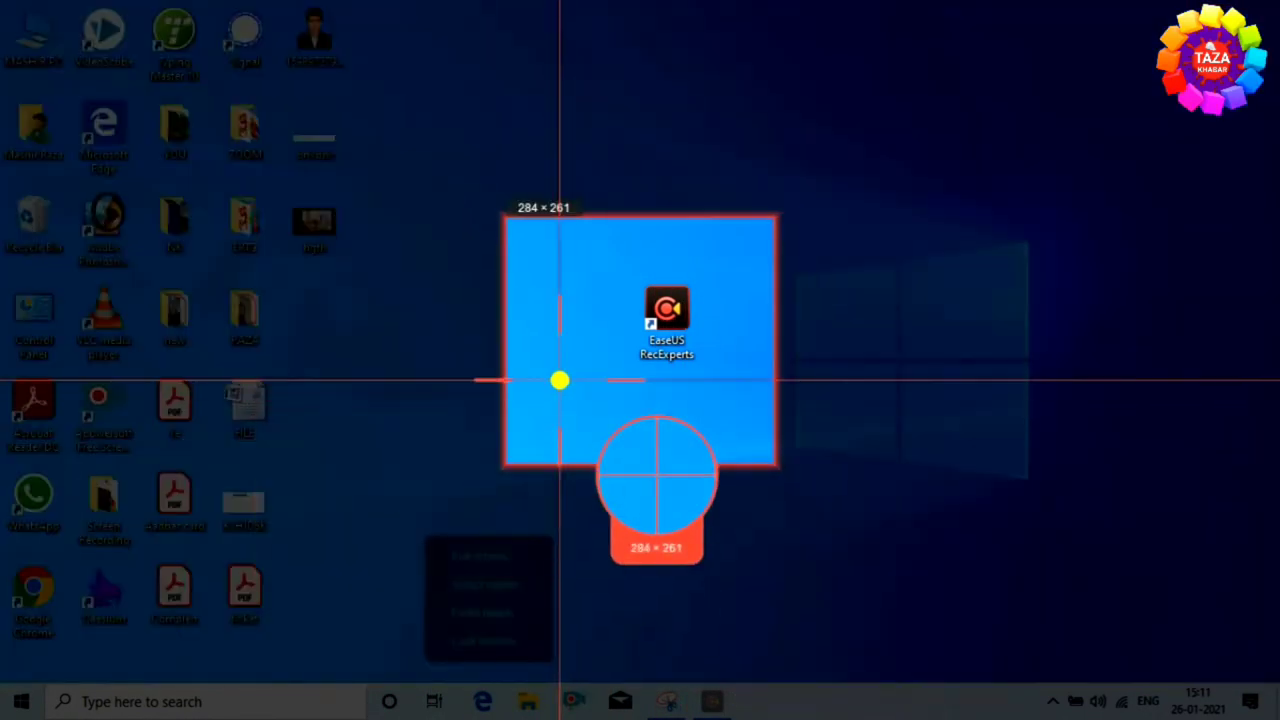
click(559, 380)
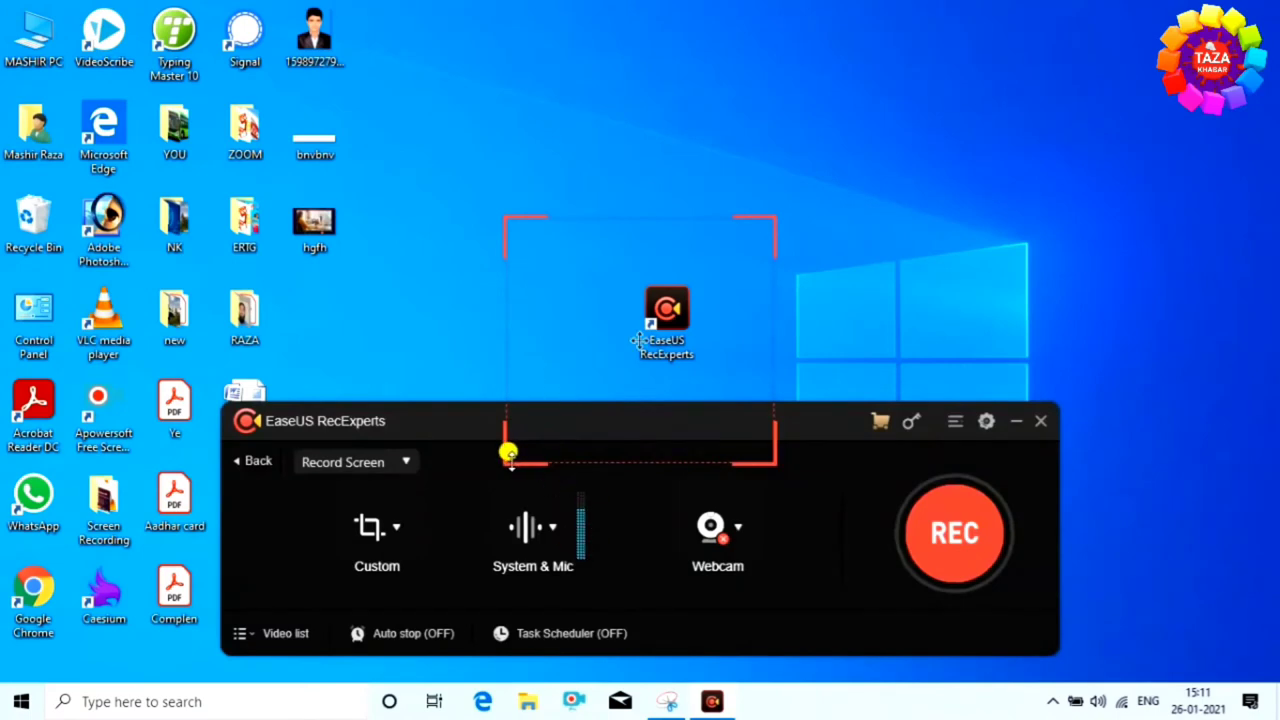
- Enlarge the recording region upward and sideways by its corners until it spans nearly the full width of the desktop
drag(484, 480, 540, 455)
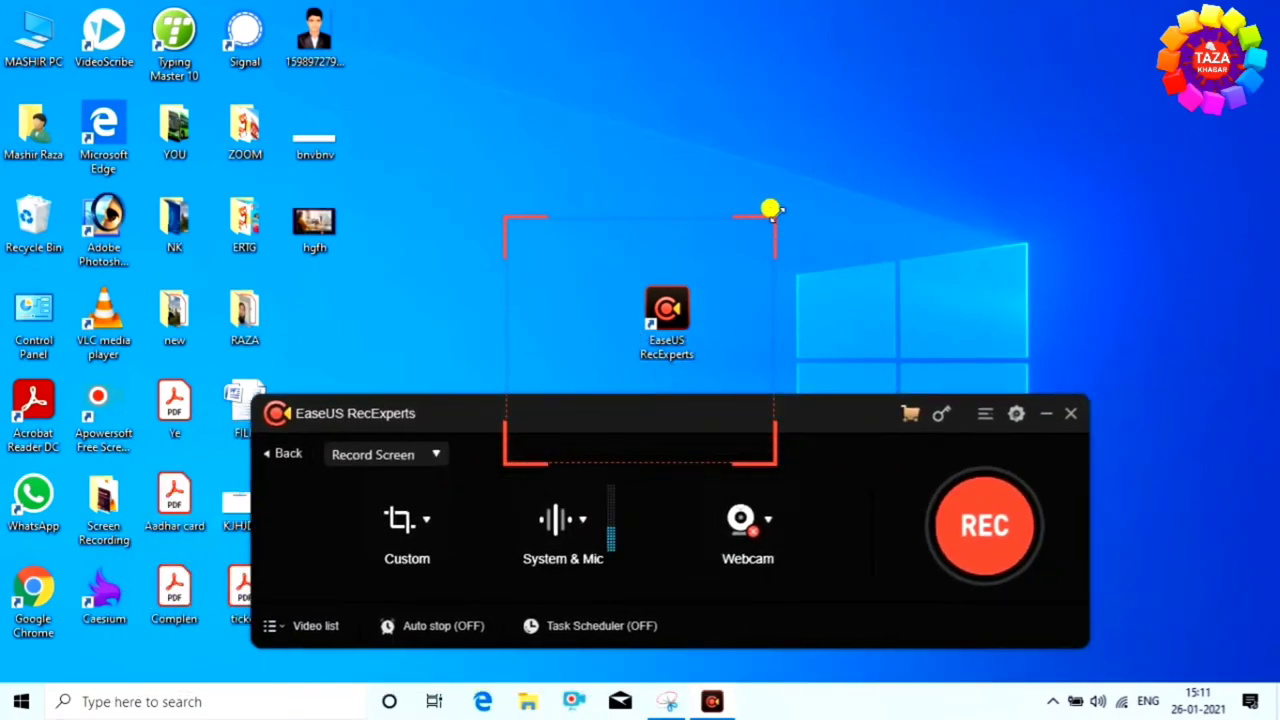
drag(770, 210, 997, 88)
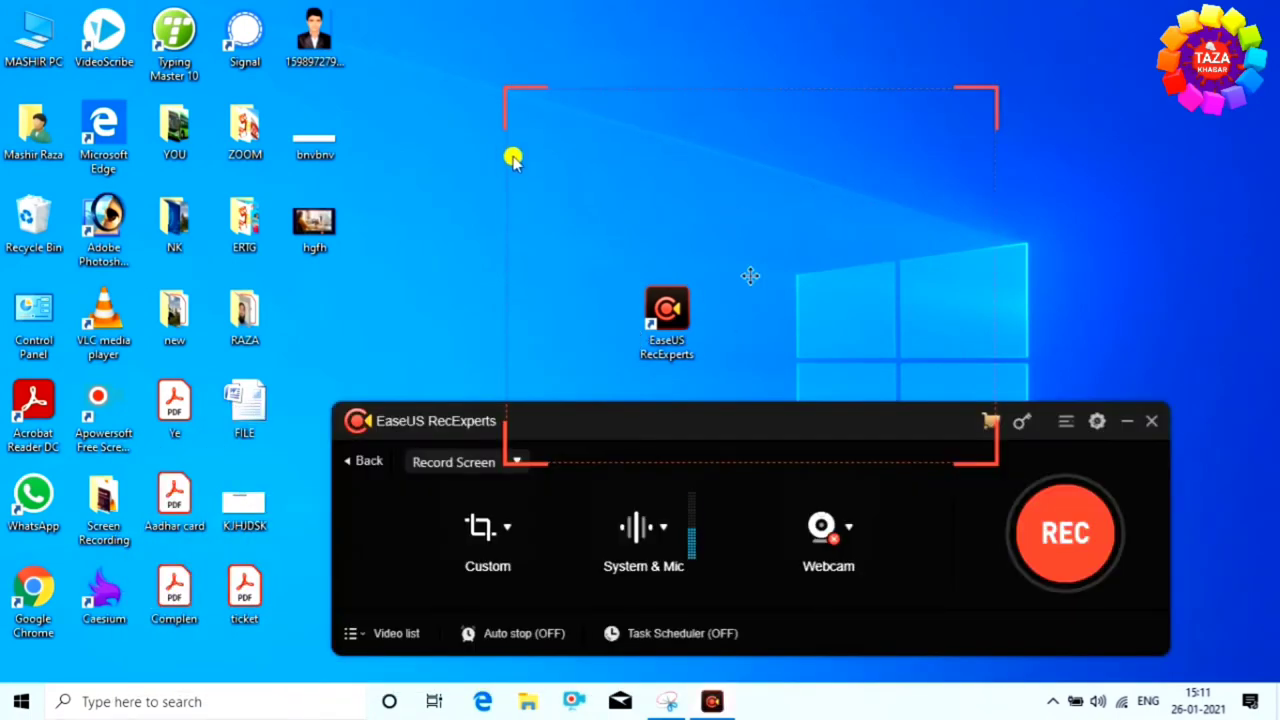
drag(497, 80, 22, 76)
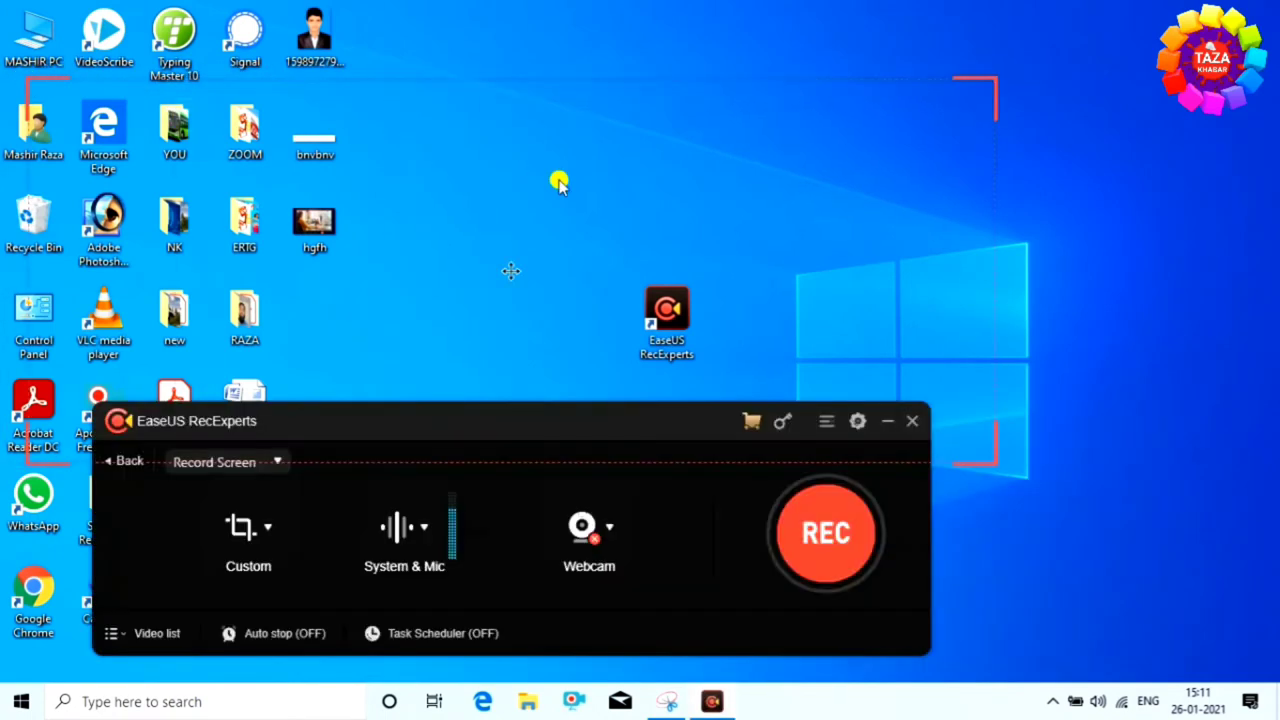
drag(993, 80, 1235, 76)
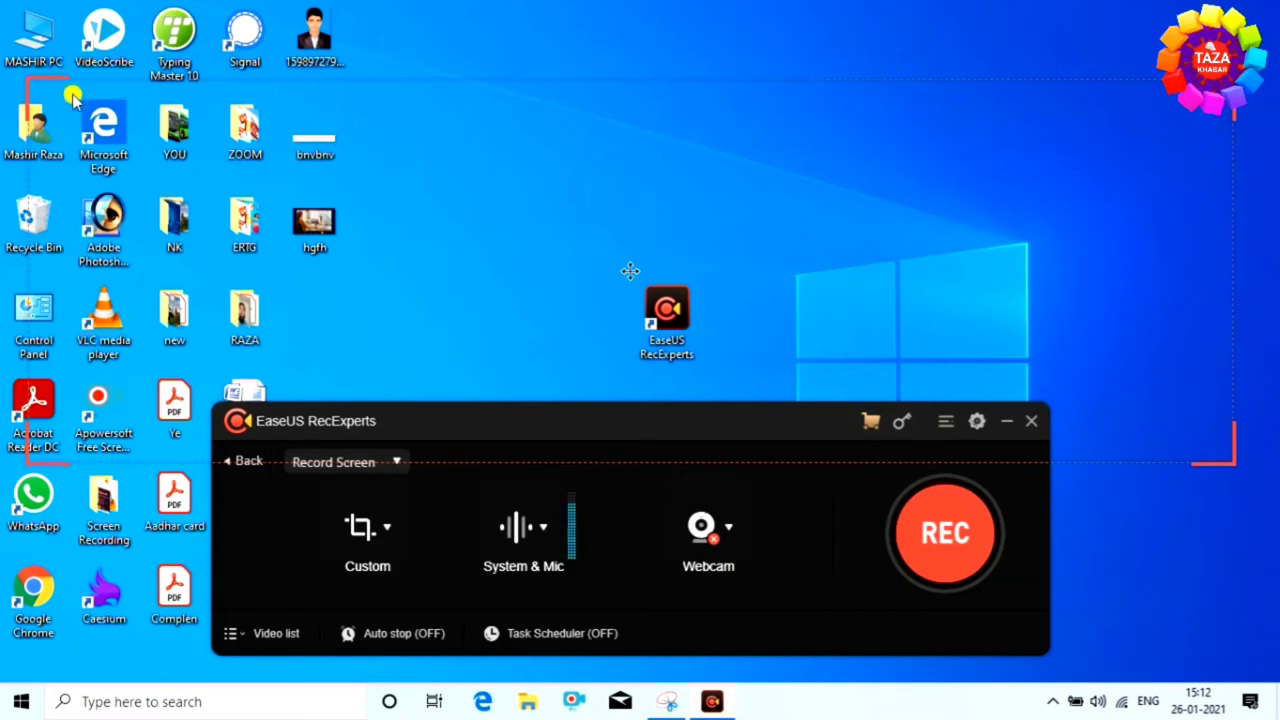
- Resize the recording region by its corners, then replace it with the fixed 1366x768 (Full screen) region
drag(45, 70, 36, 3)
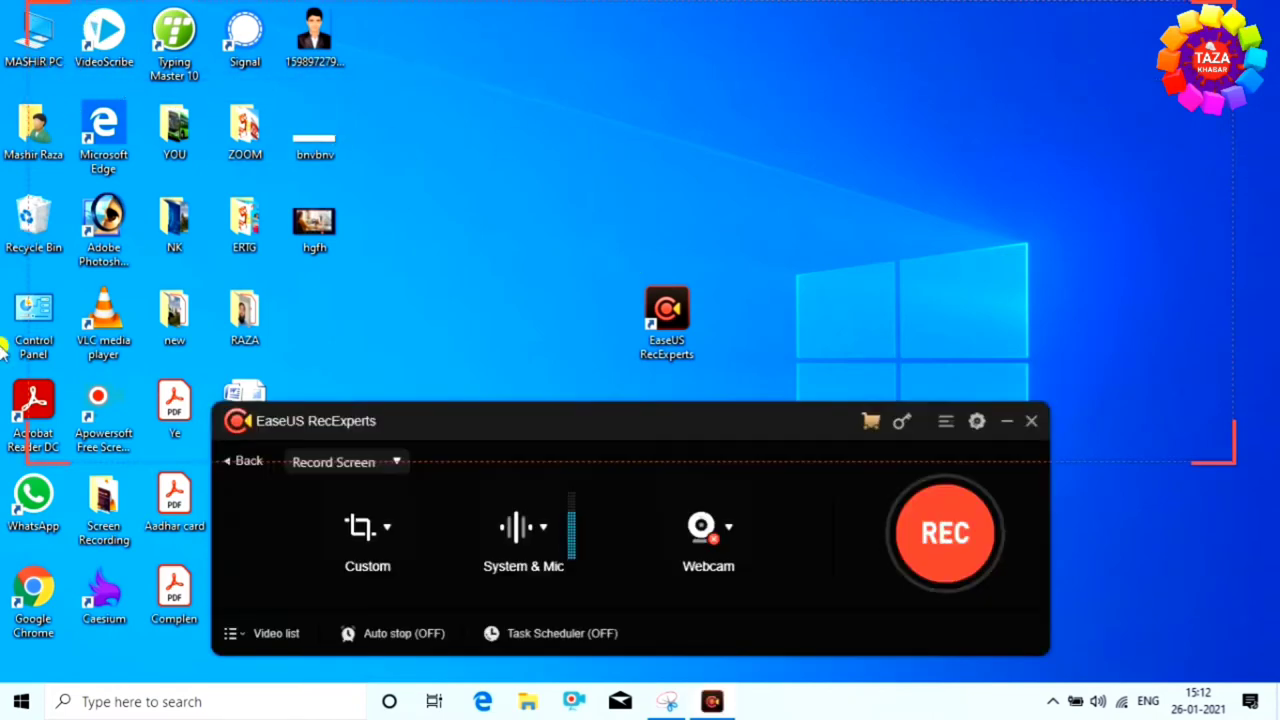
drag(38, 452, 512, 492)
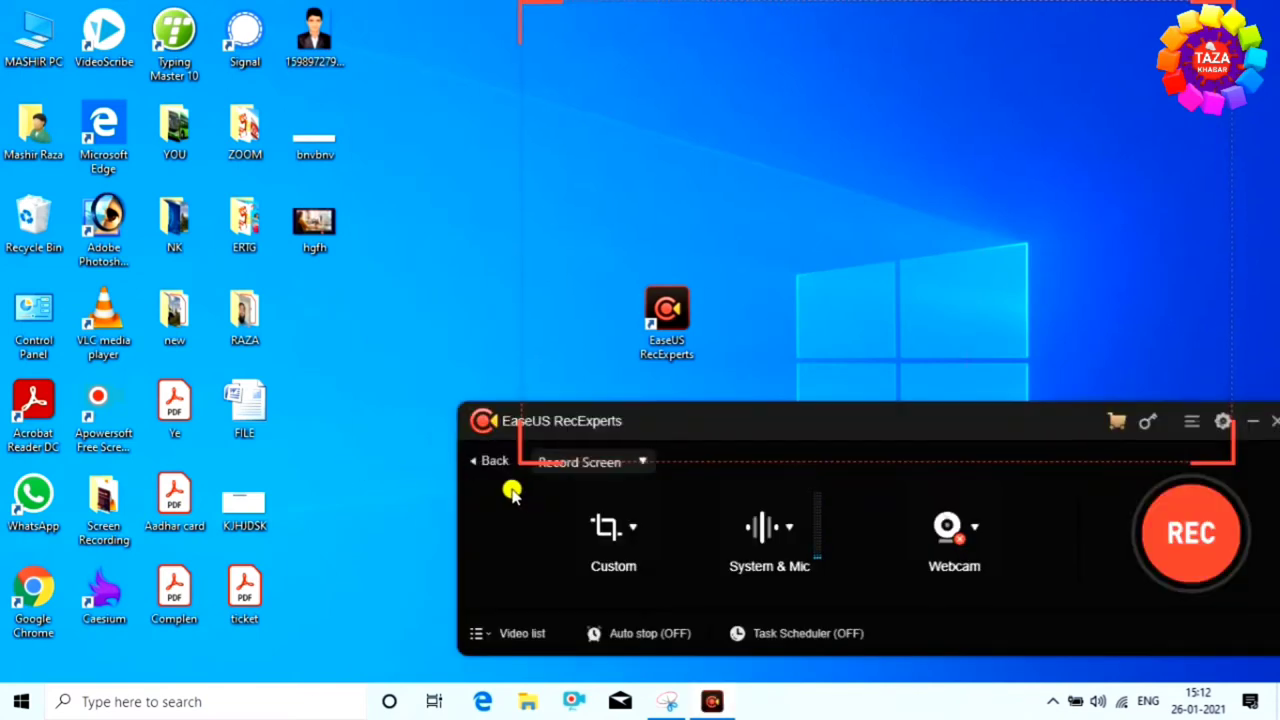
click(635, 530)
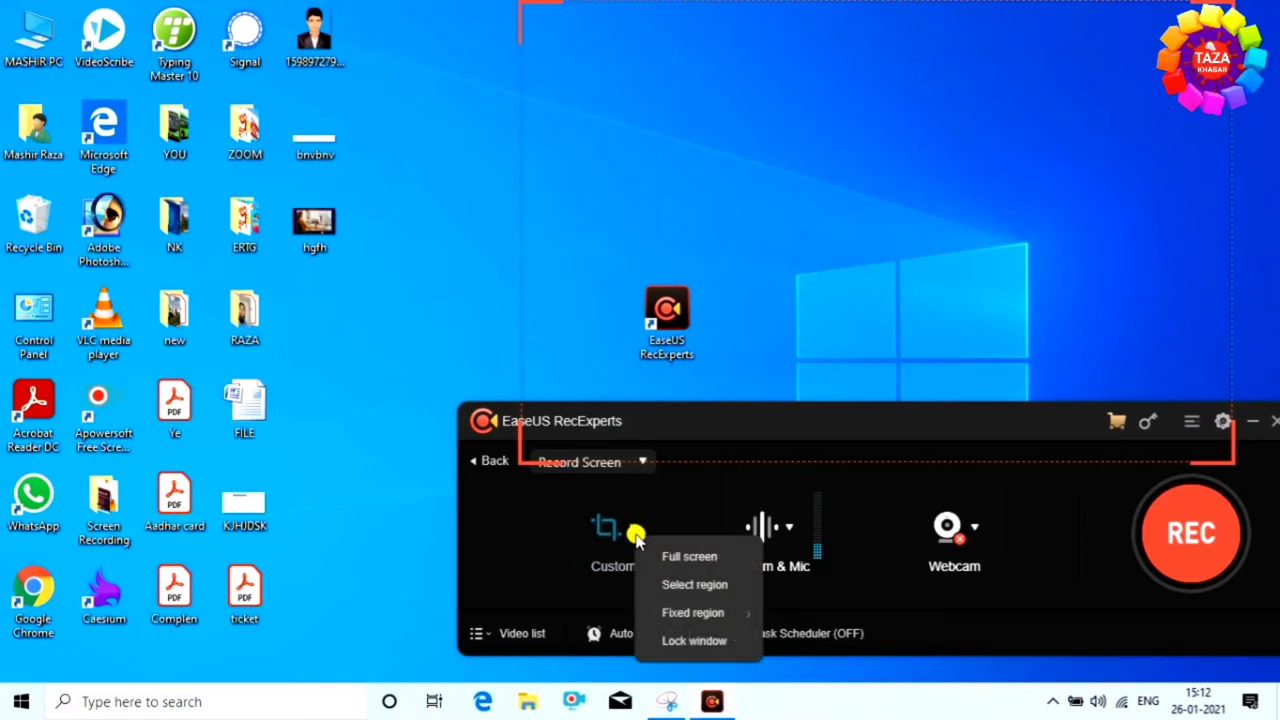
mouse_move(690, 616)
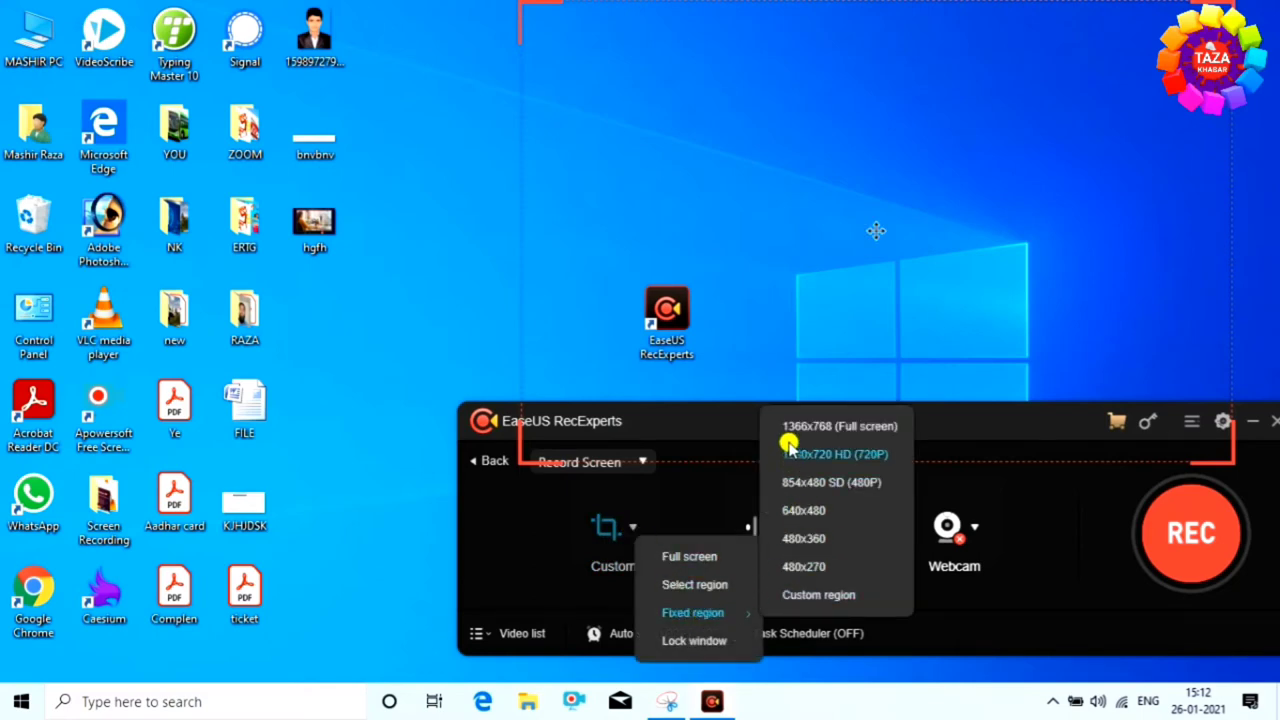
click(853, 427)
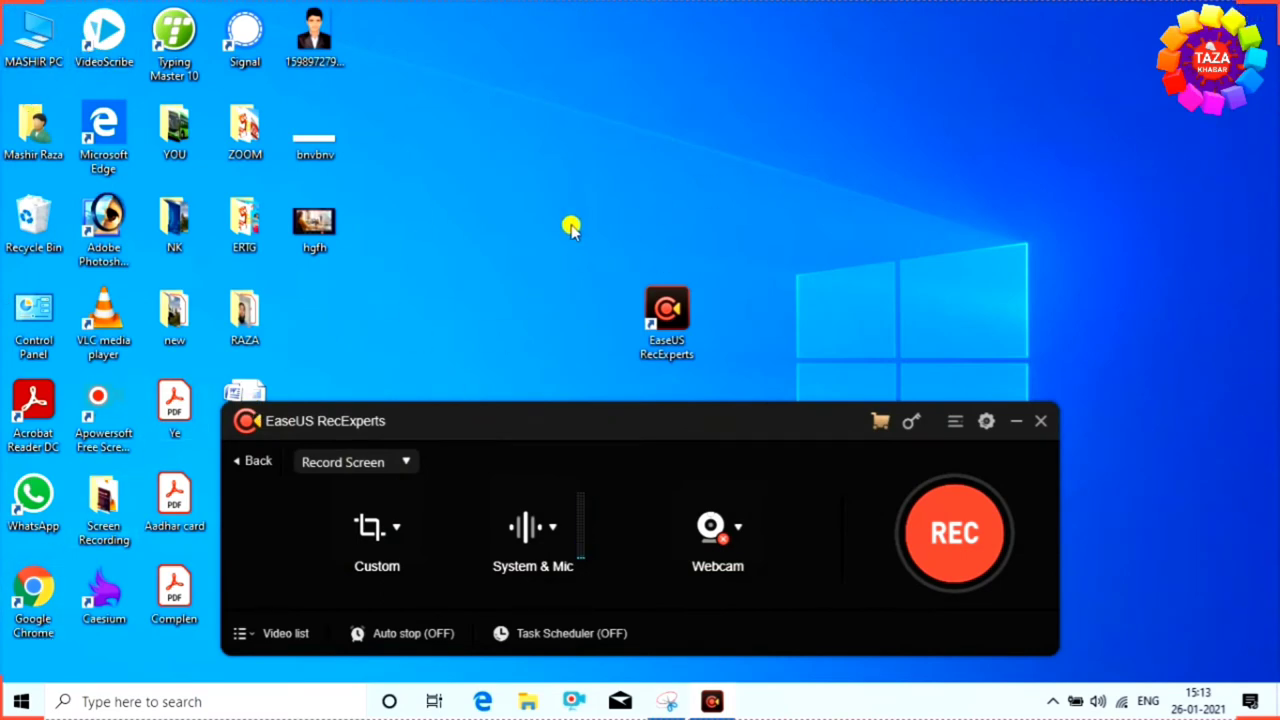
- Try the Microphone audio source, then set it to System sound and microphone and choose Record without webcam
click(537, 528)
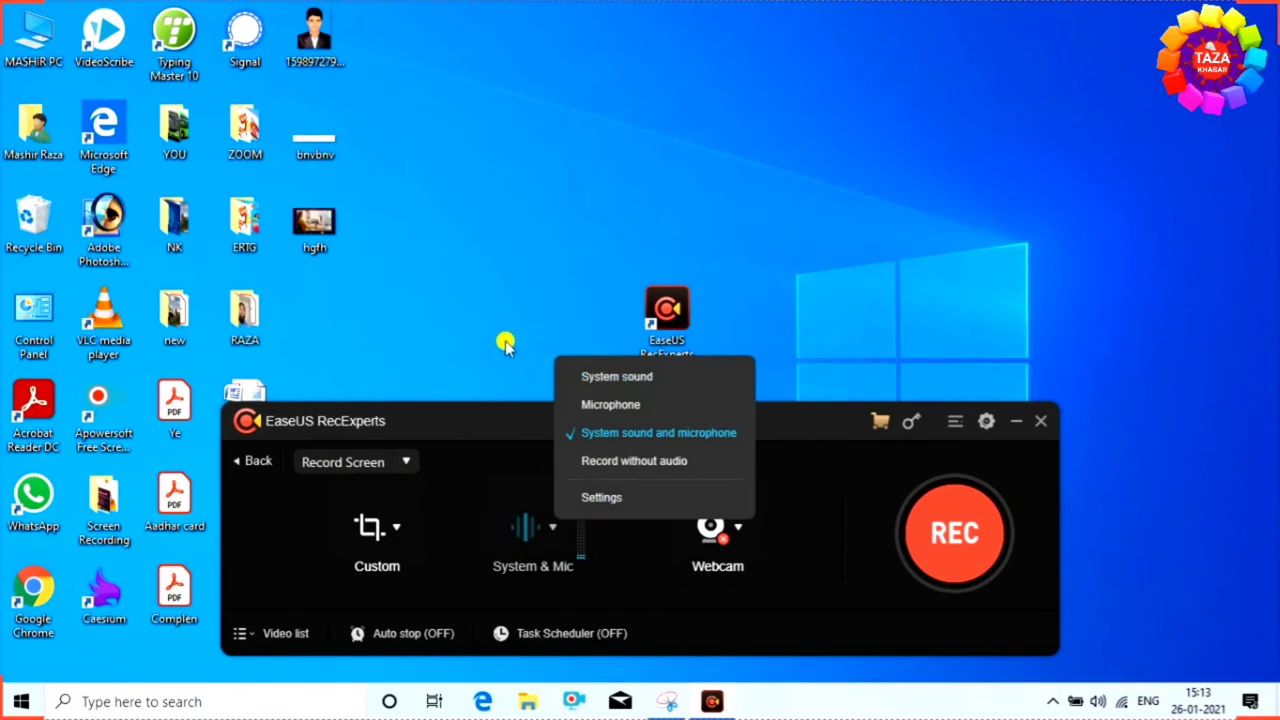
click(601, 404)
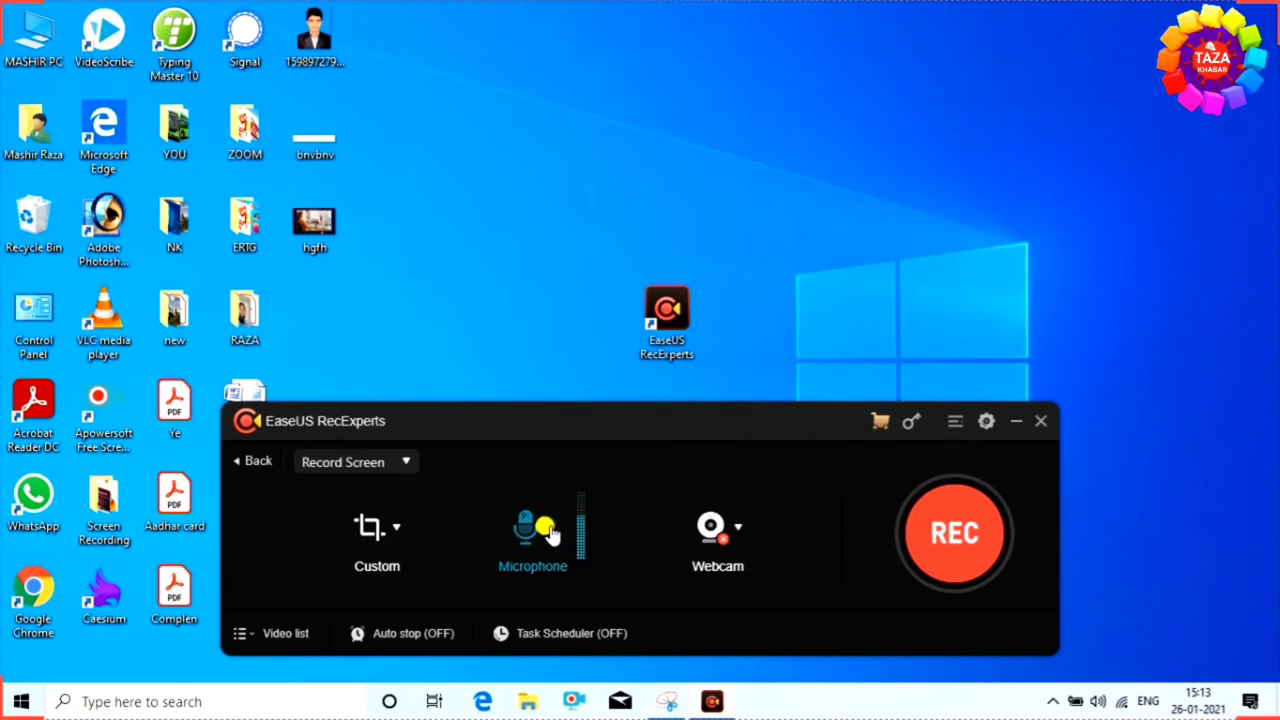
click(549, 528)
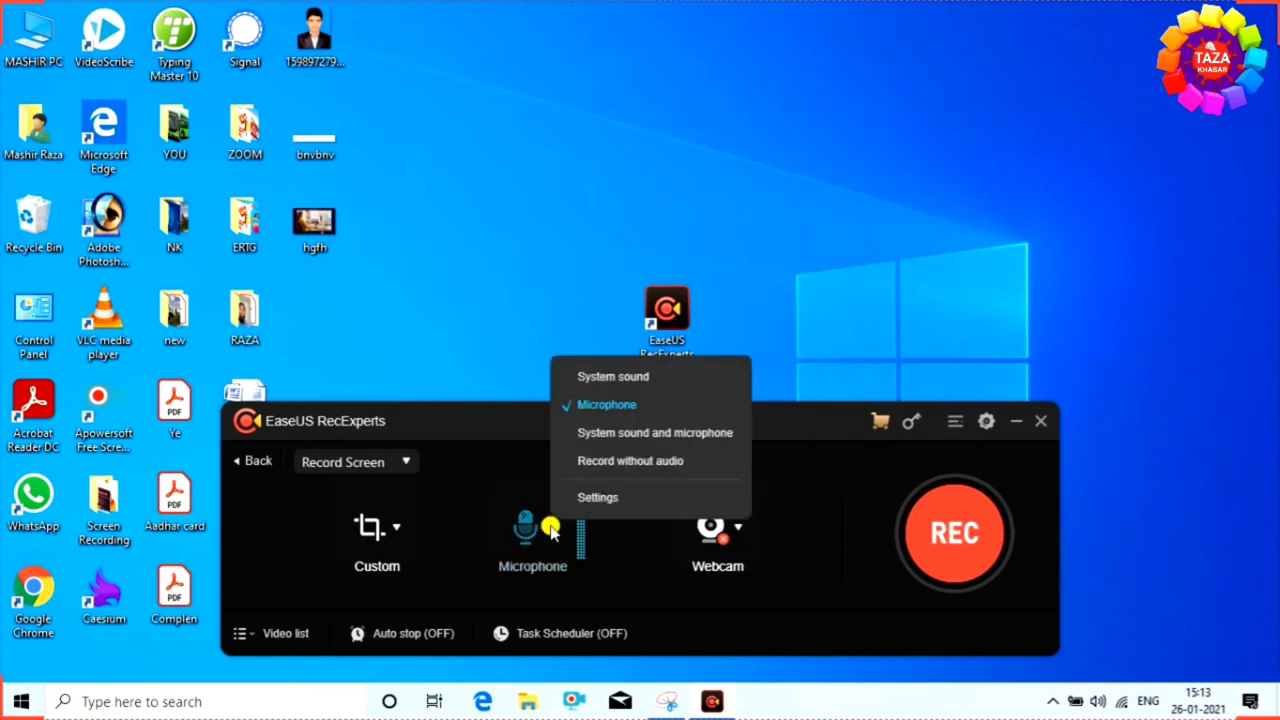
click(583, 436)
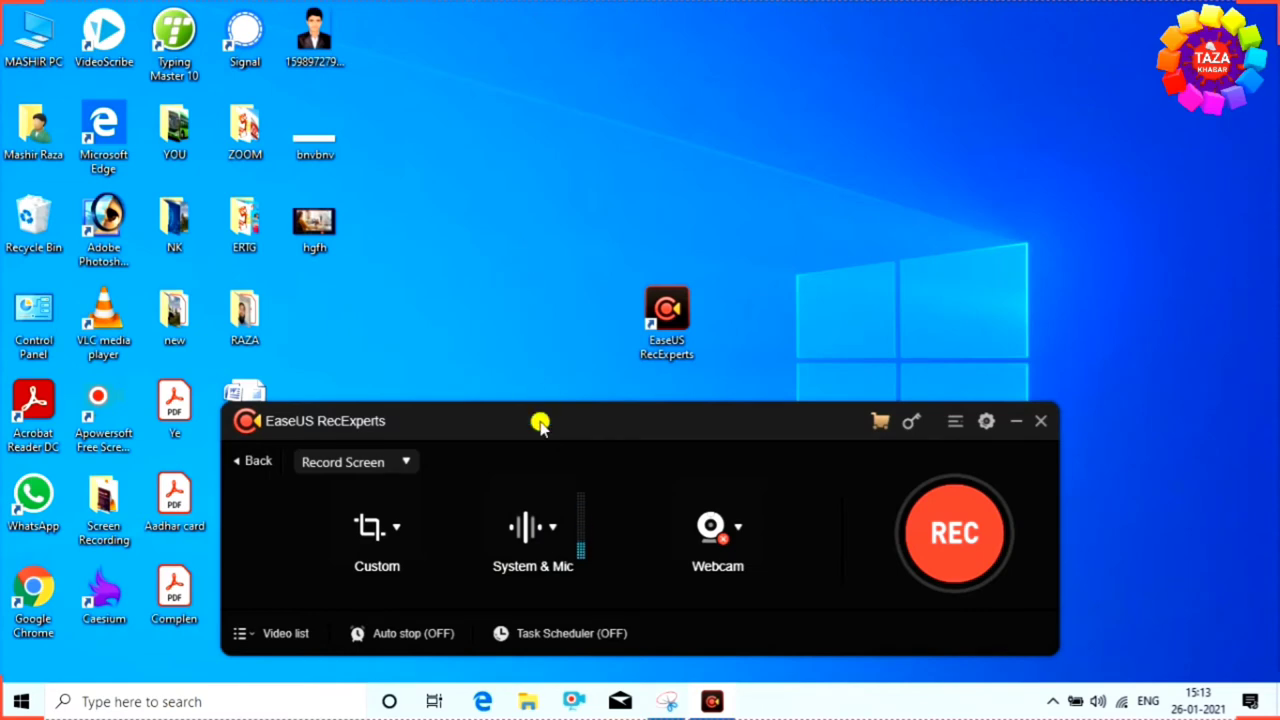
click(550, 529)
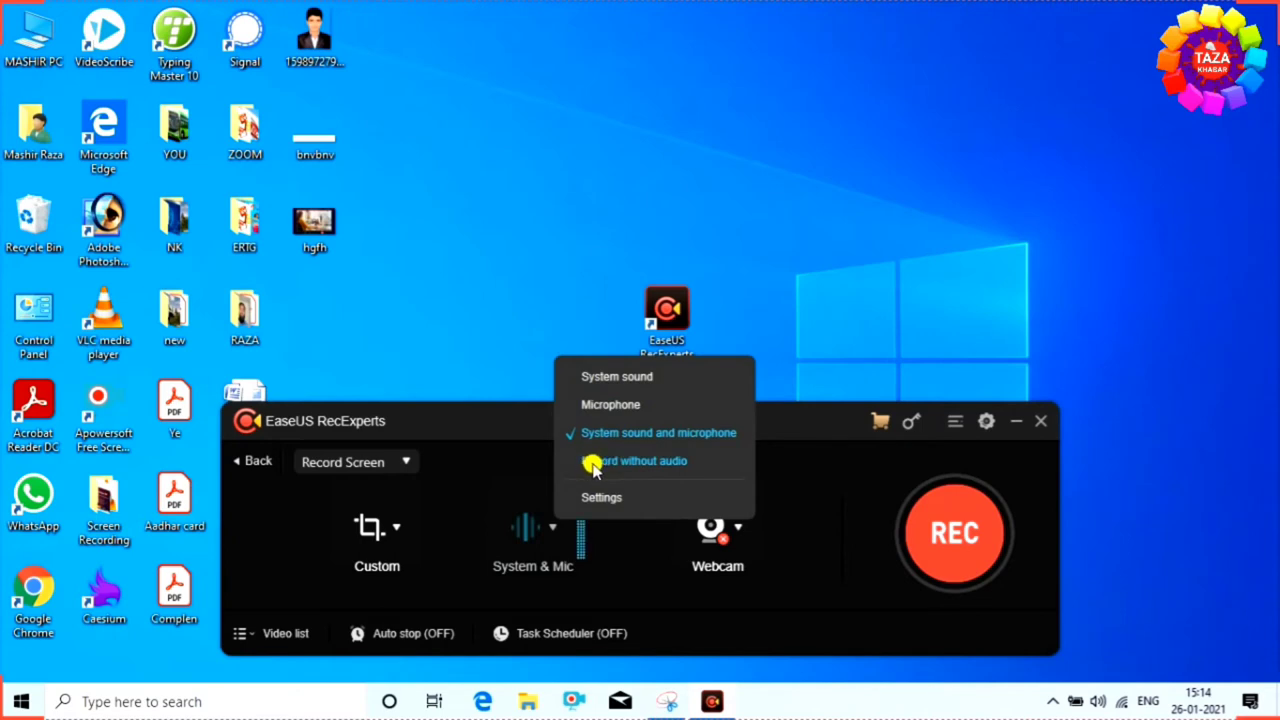
click(491, 290)
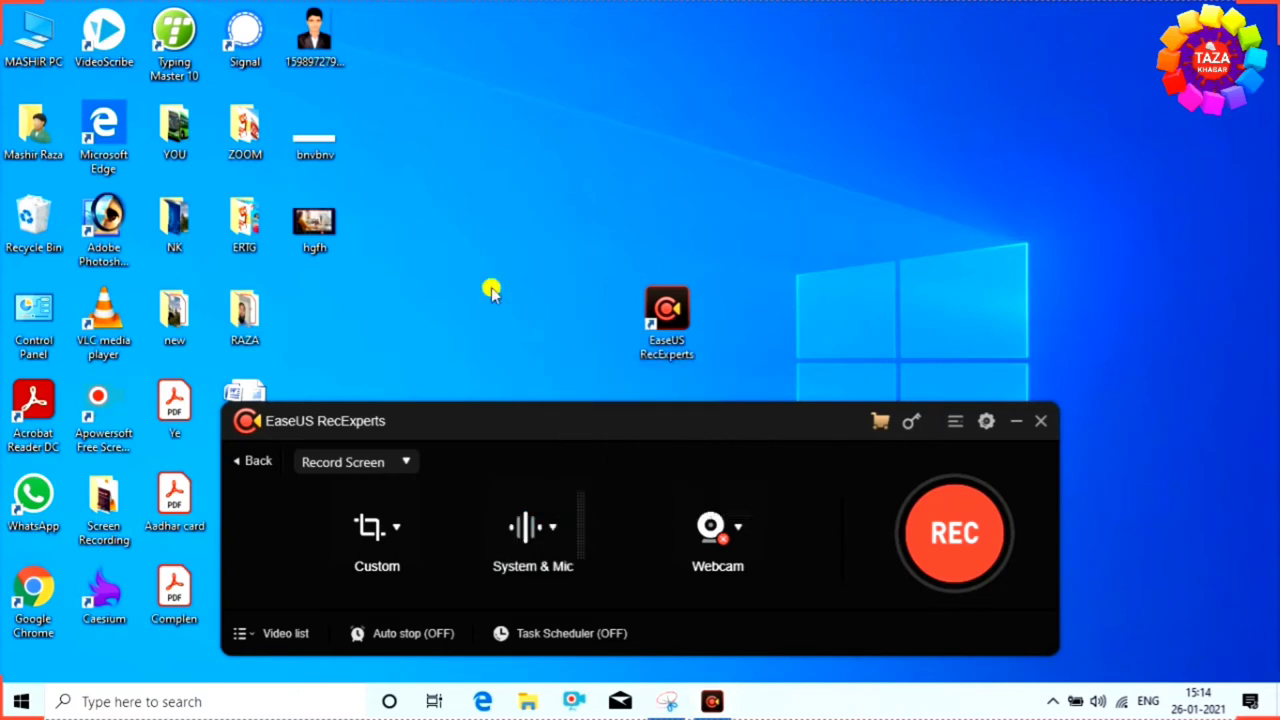
click(737, 530)
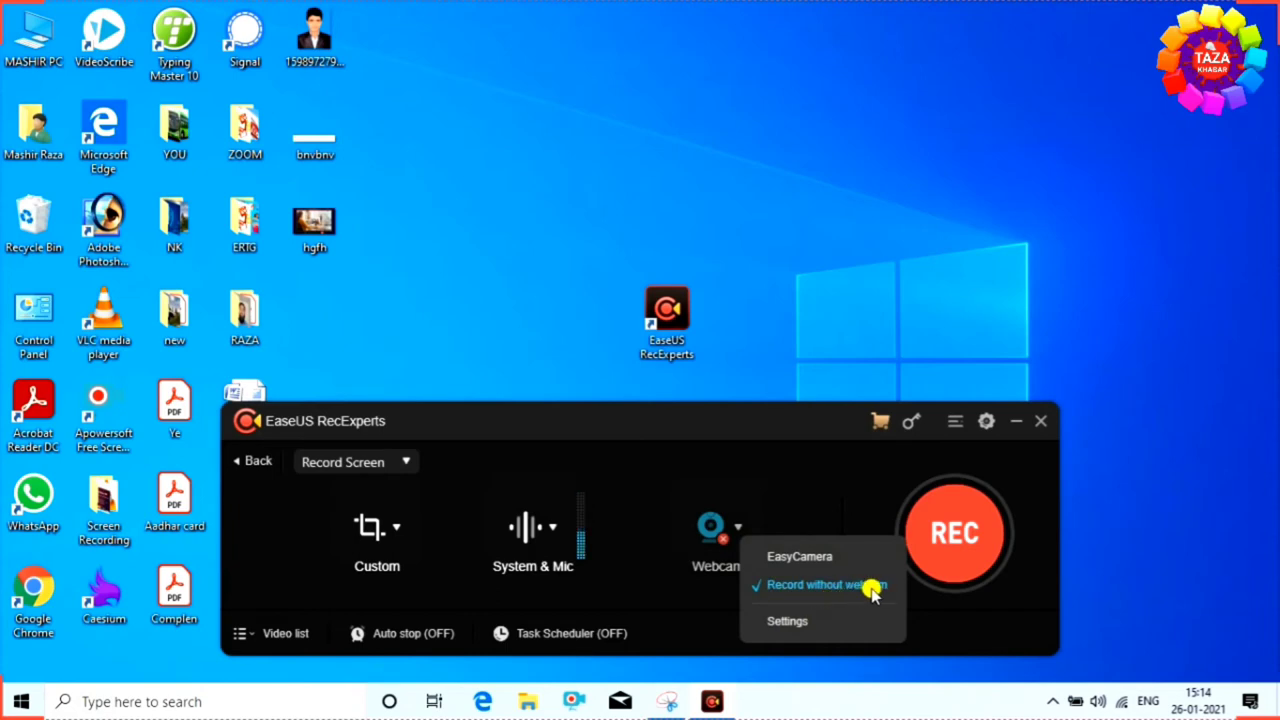
click(785, 584)
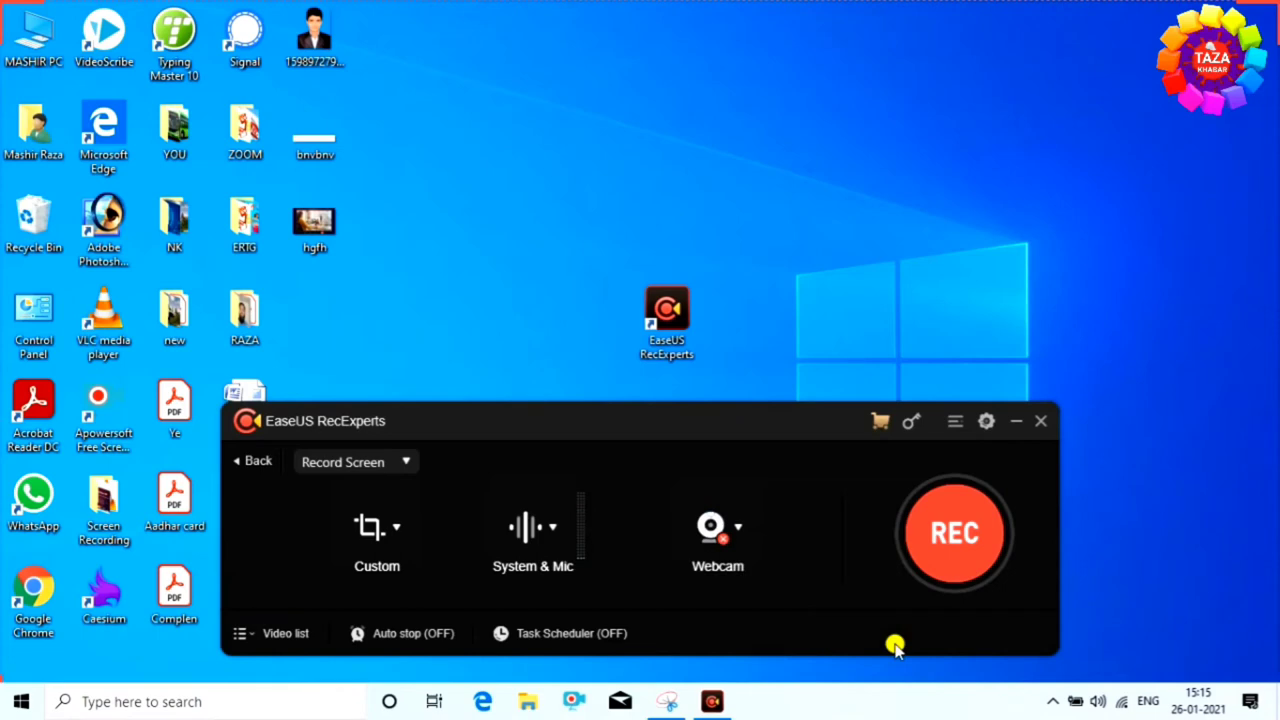
- Open the recorder's settings and view the contents of the output folder, closing the folder window when finished
click(986, 422)
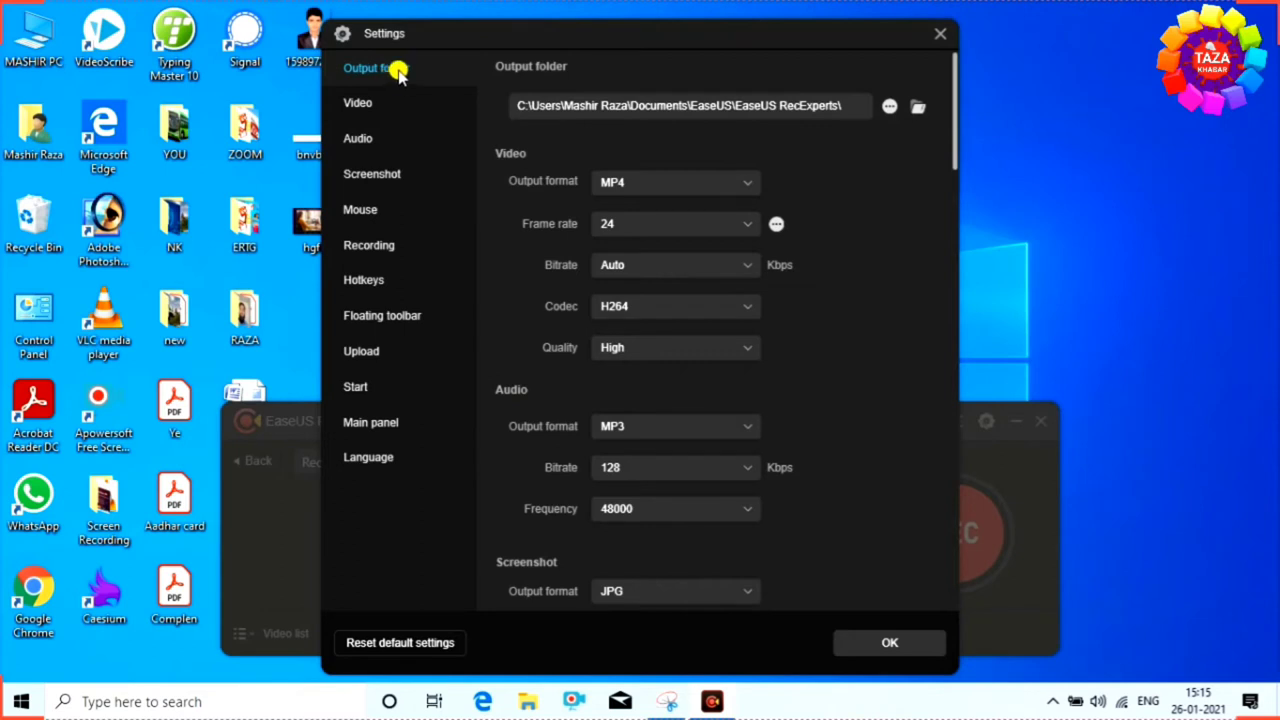
click(915, 108)
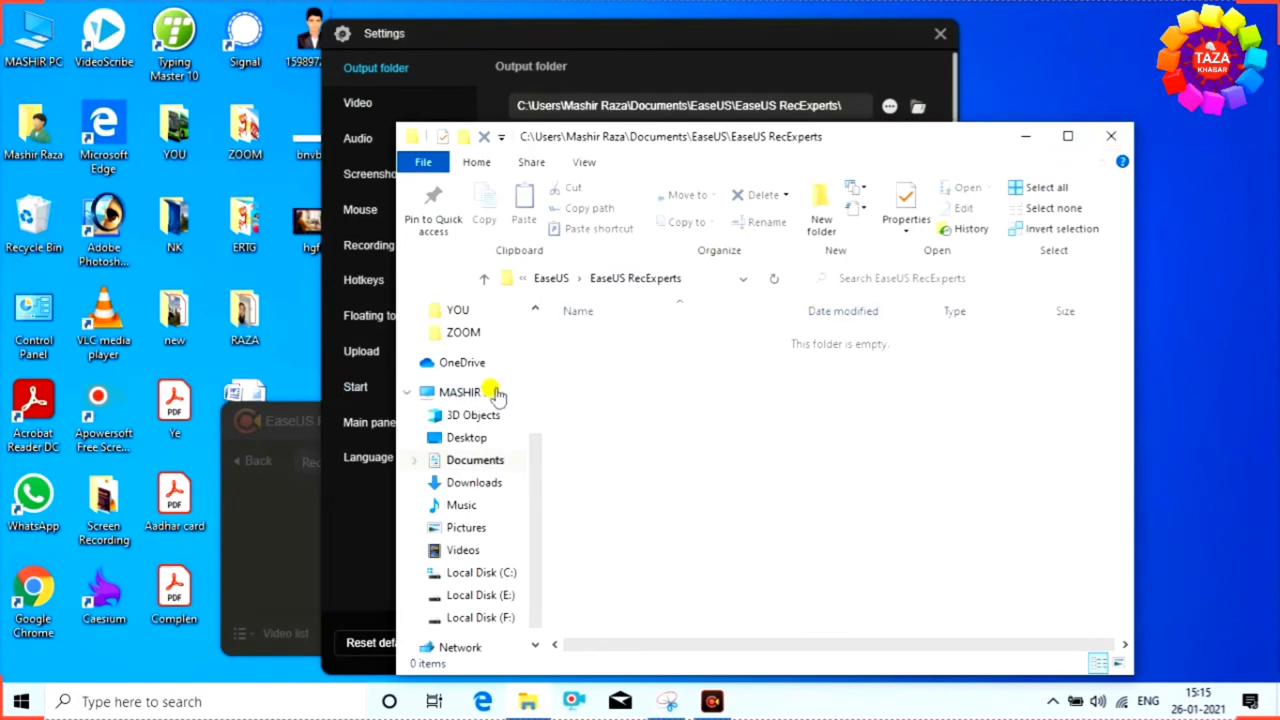
scroll(490, 395, down, 1)
scroll(490, 383, up, 3)
click(1111, 136)
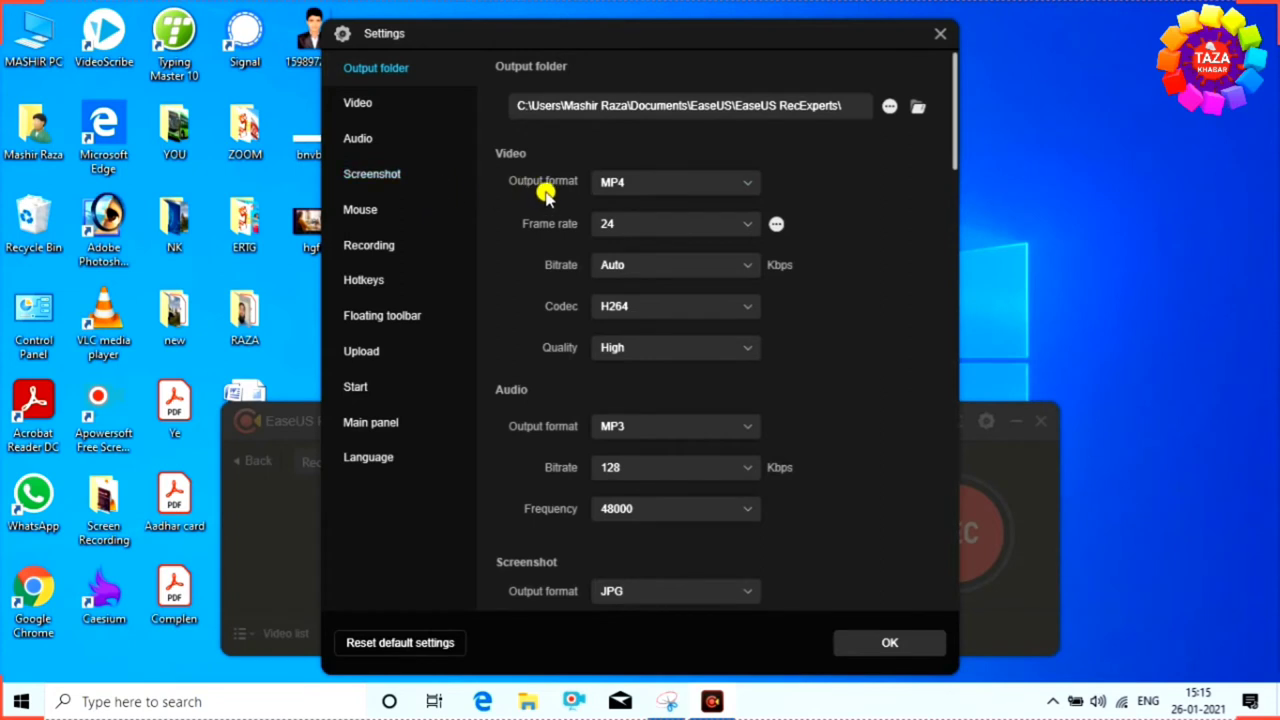
- Set the video output format to MP4 and the frame rate to 30
click(724, 184)
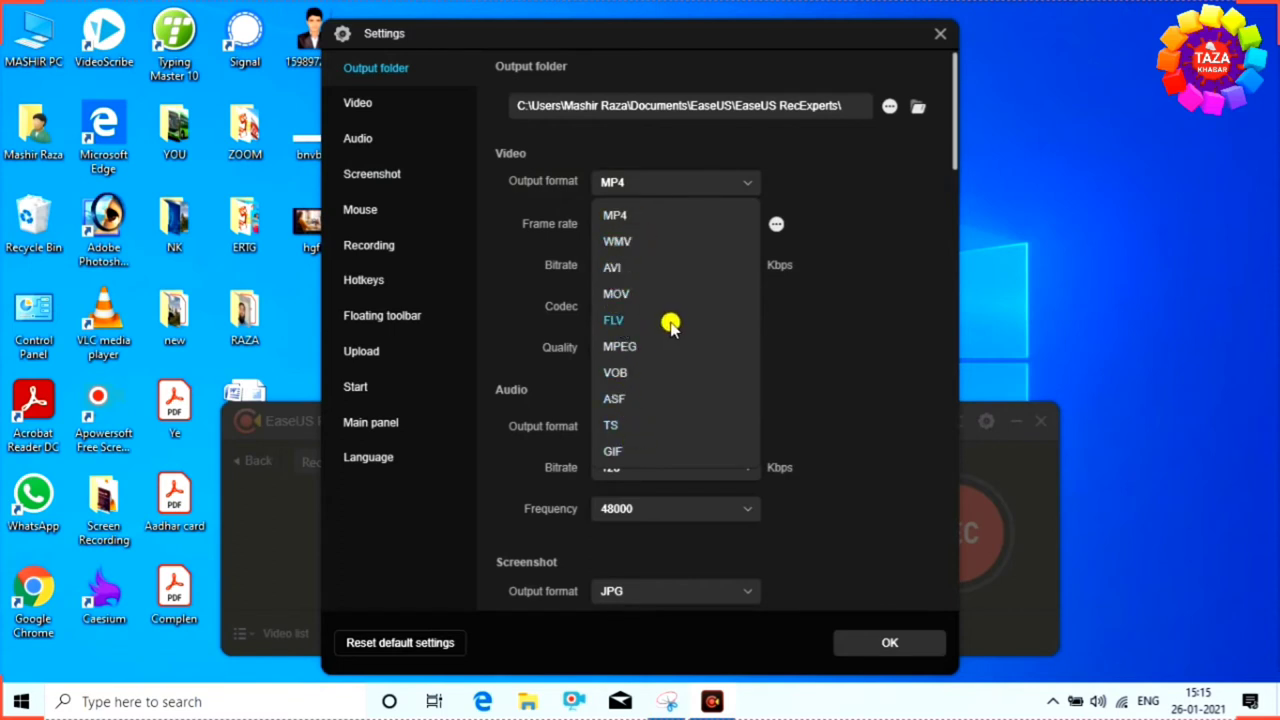
click(628, 218)
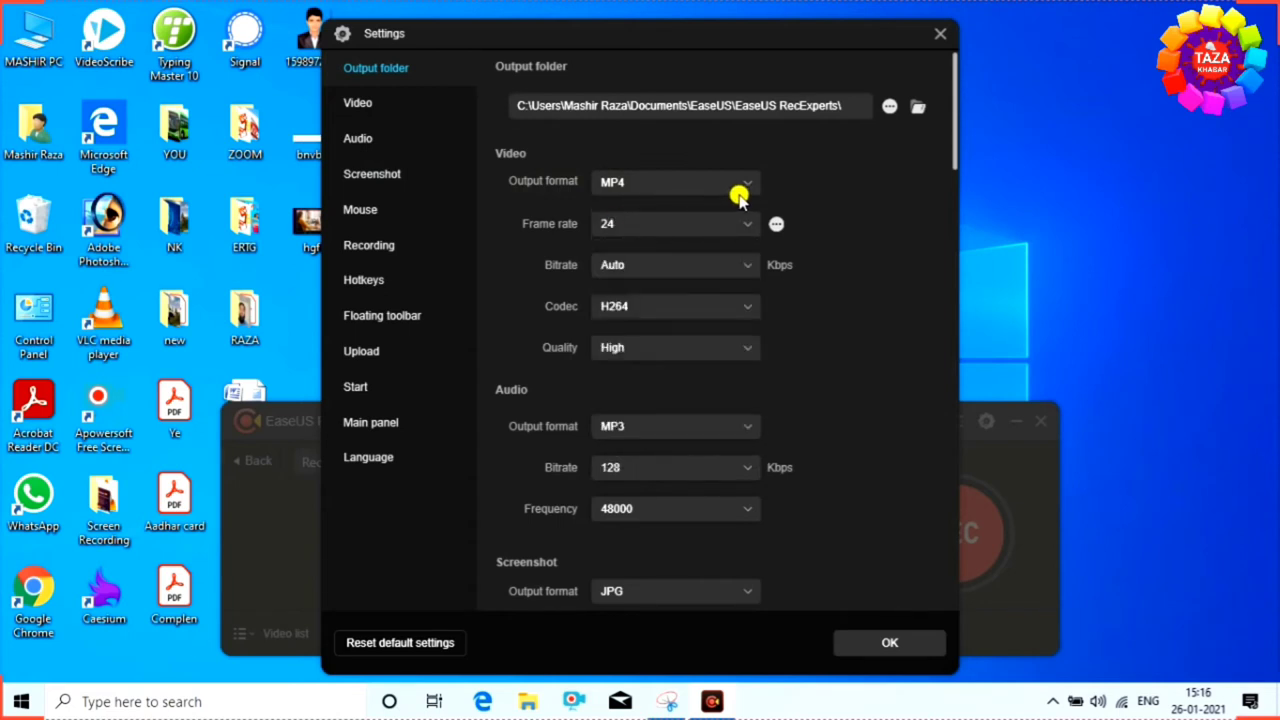
click(677, 226)
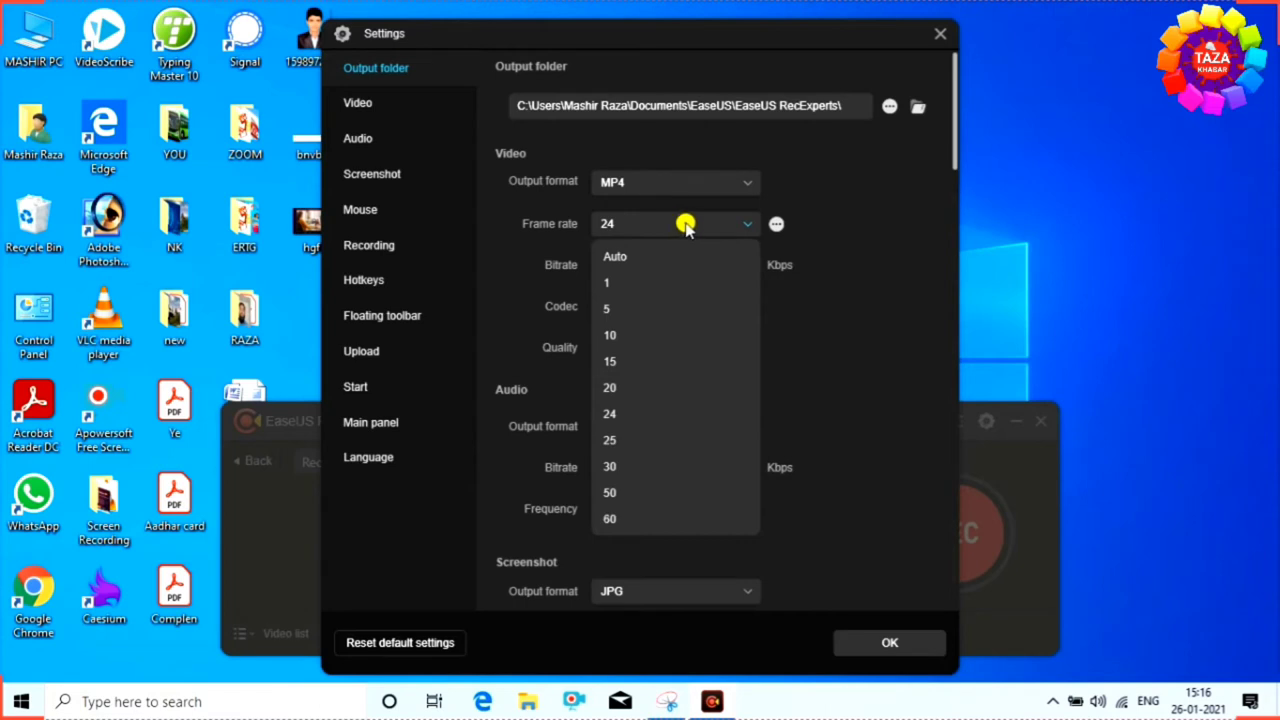
click(612, 466)
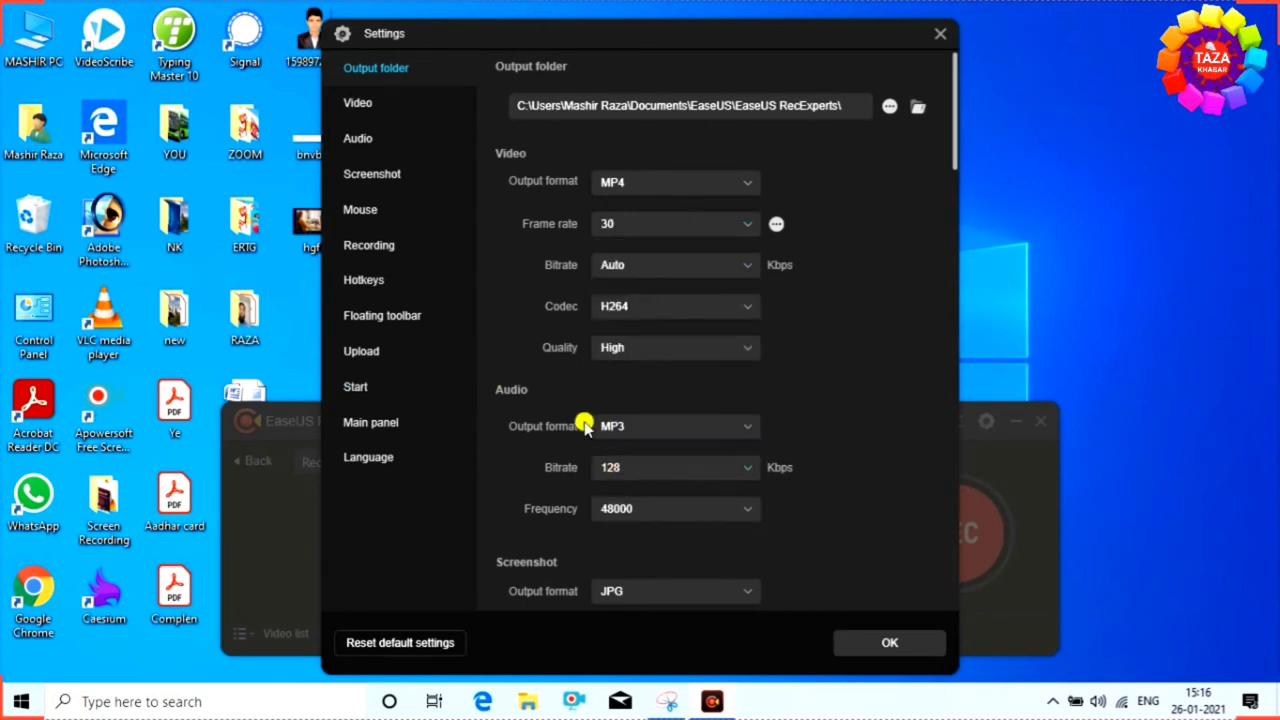
- Check the available audio output formats, choose JPG as the screenshot output format and apply the settings
click(711, 430)
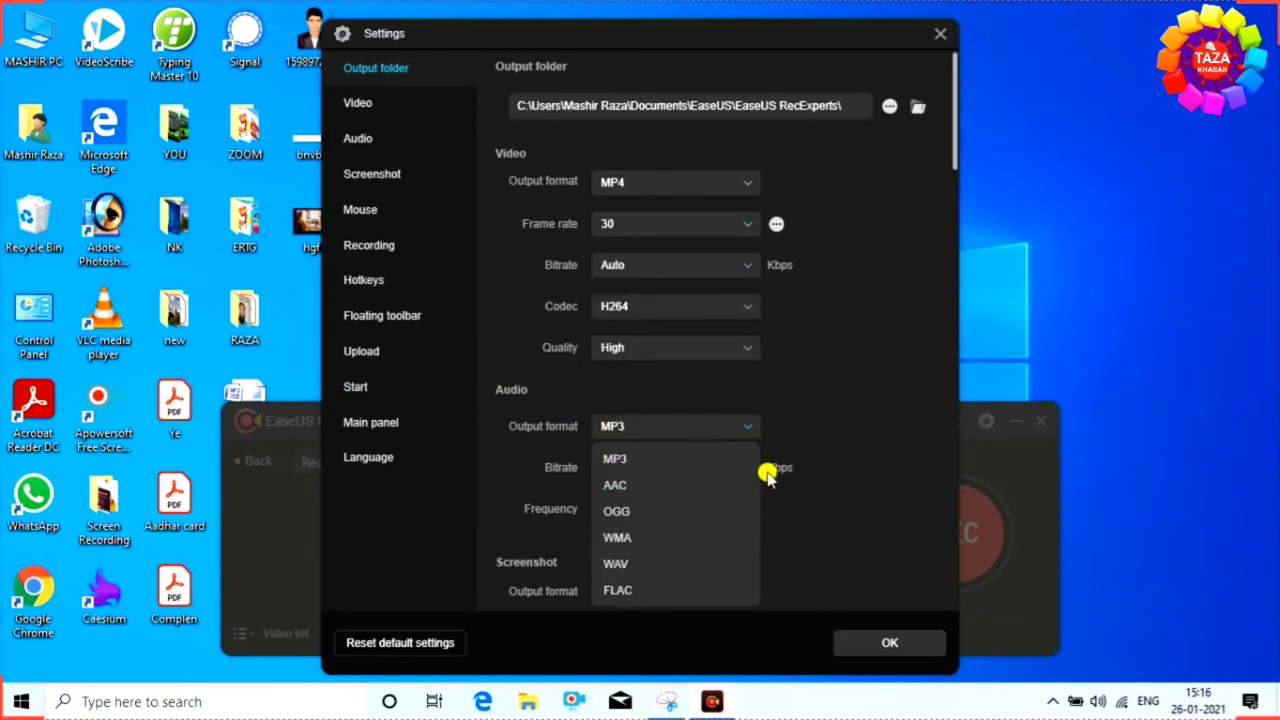
click(830, 507)
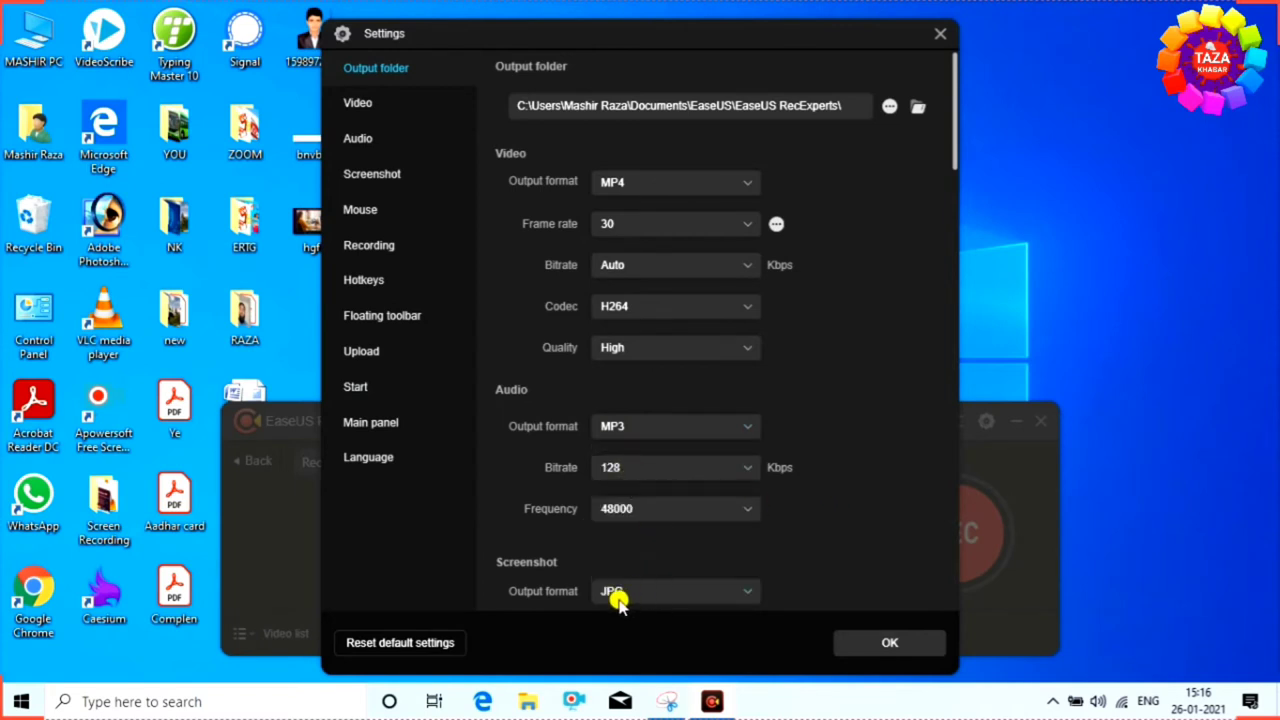
click(720, 594)
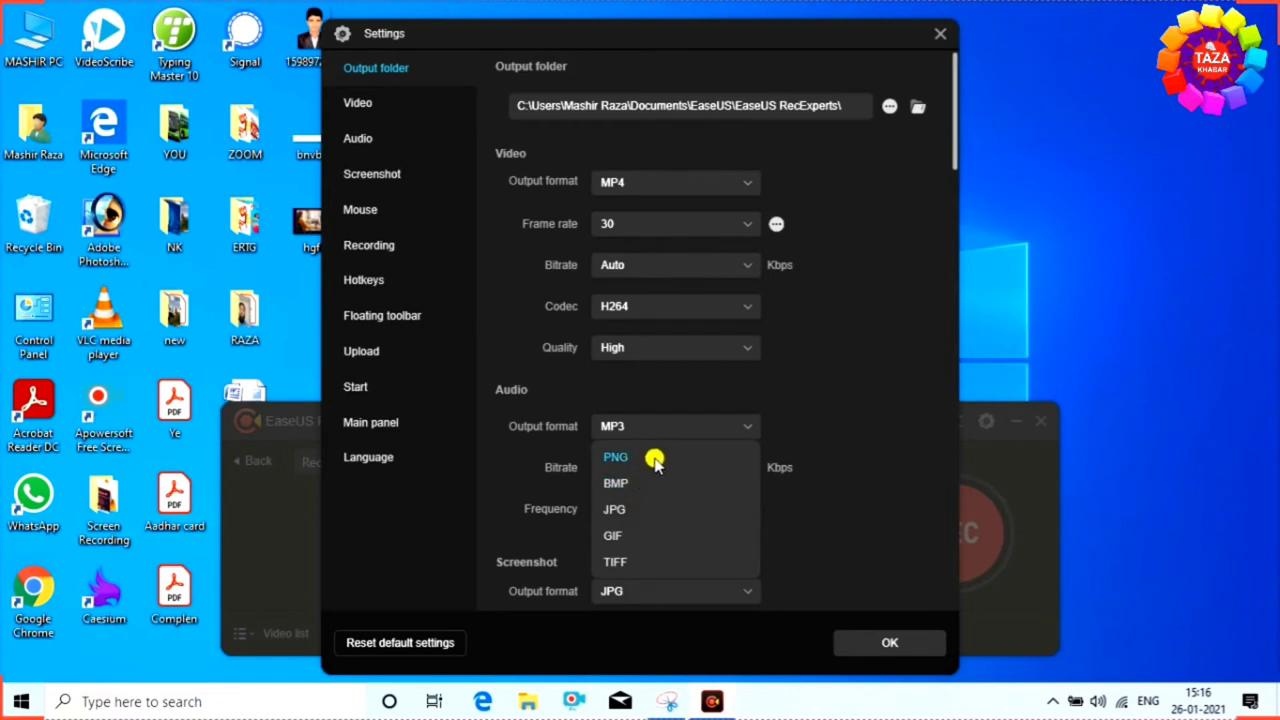
click(641, 510)
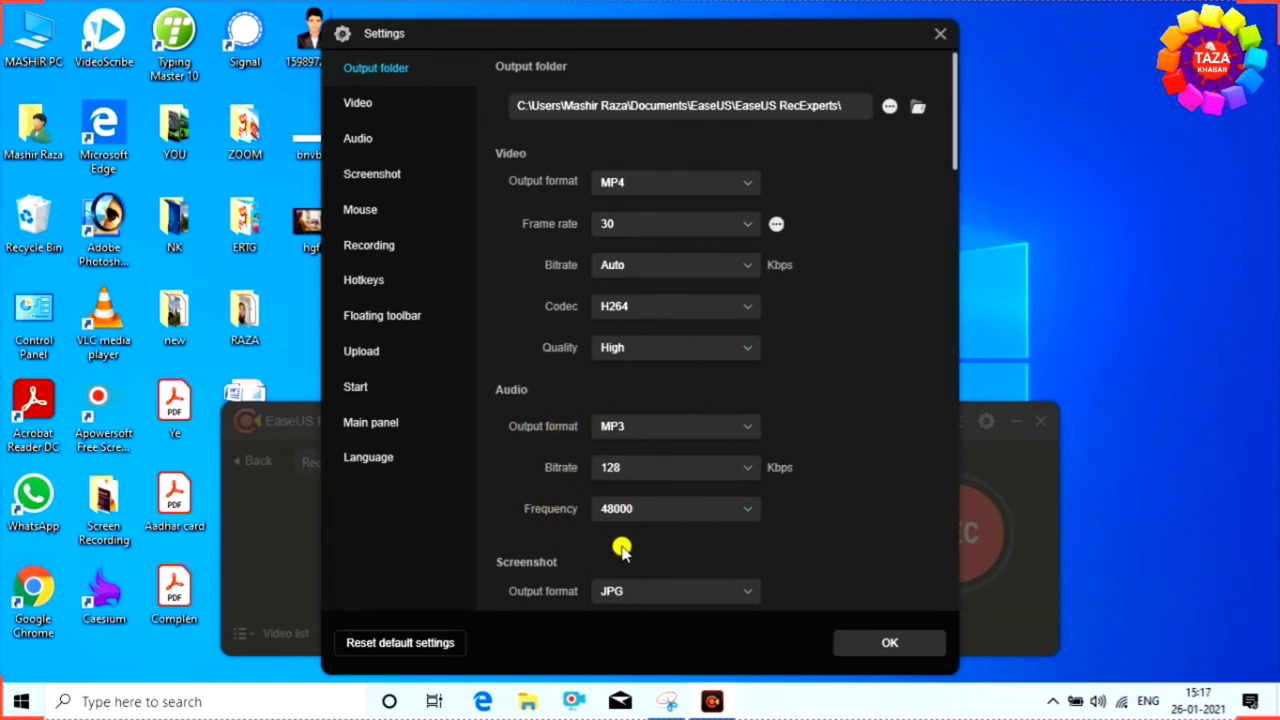
click(894, 650)
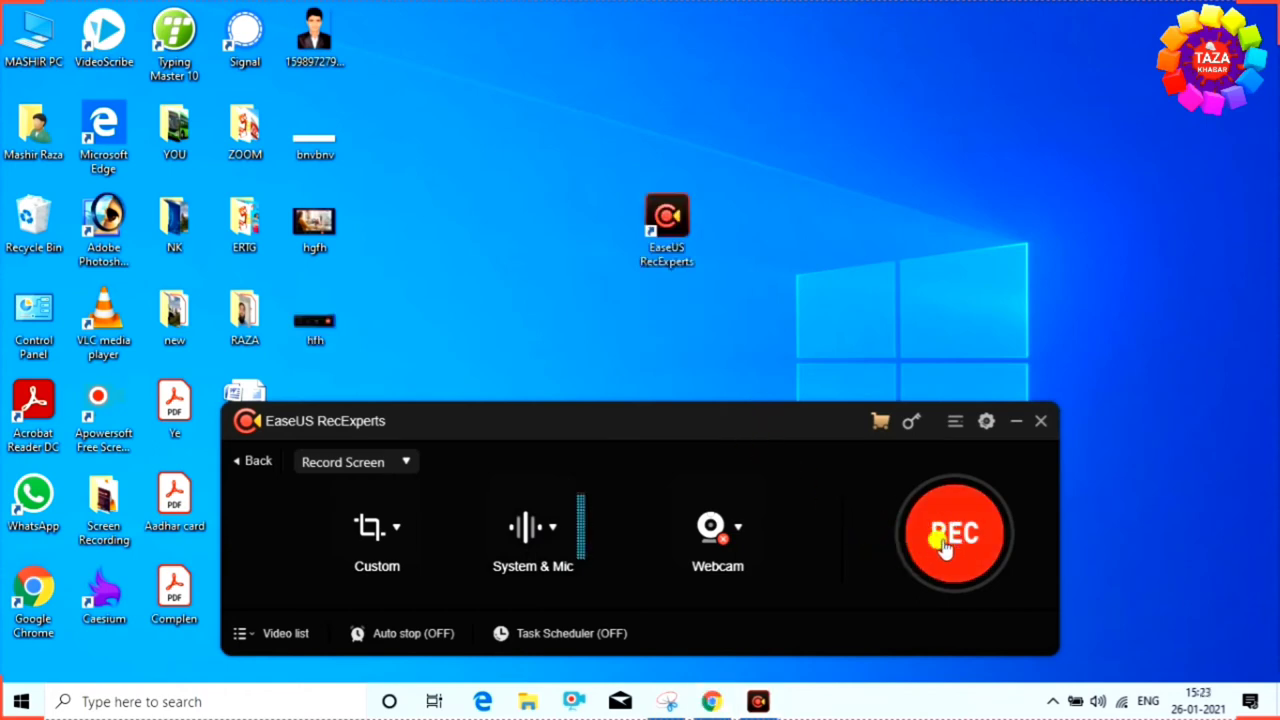
- Start the screen recording in evaluation mode without activating the program, and switch to the EaseUS RecExperts page in Chrome
click(945, 540)
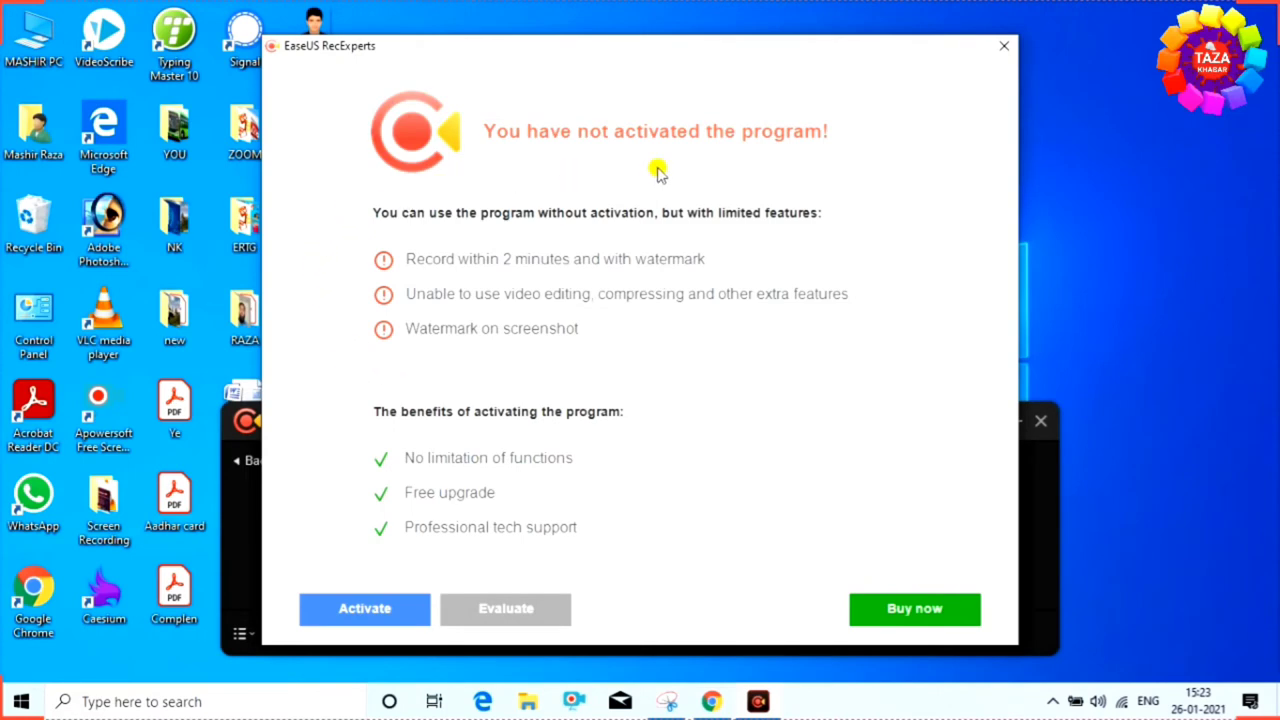
click(508, 606)
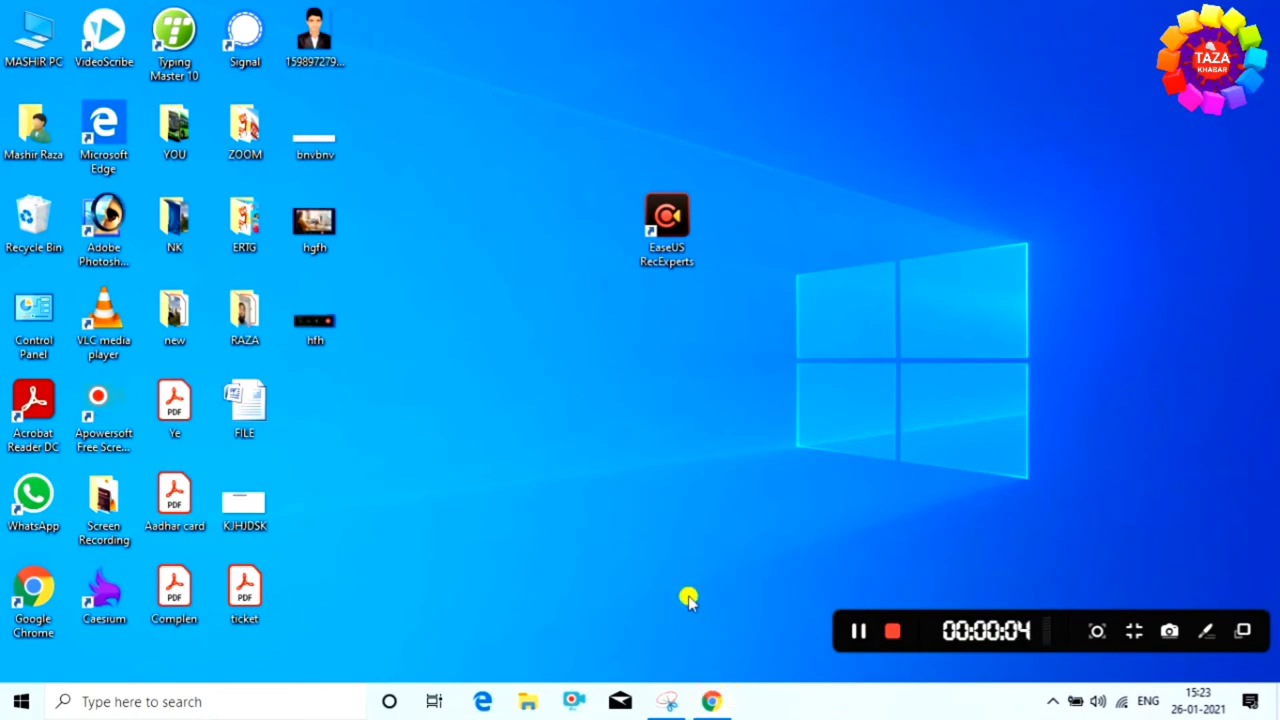
click(711, 701)
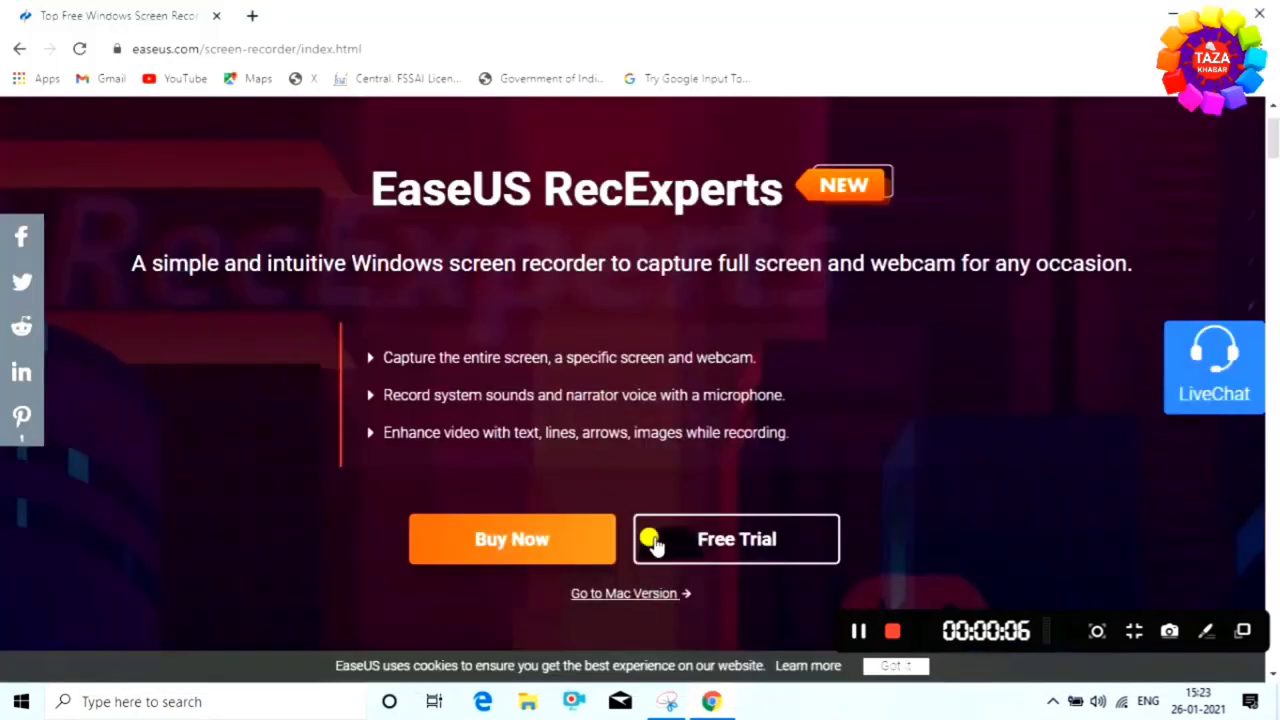
- Look through the feature sections of the EaseUS RecExperts web page while the recording runs
scroll(650, 541, down, 12)
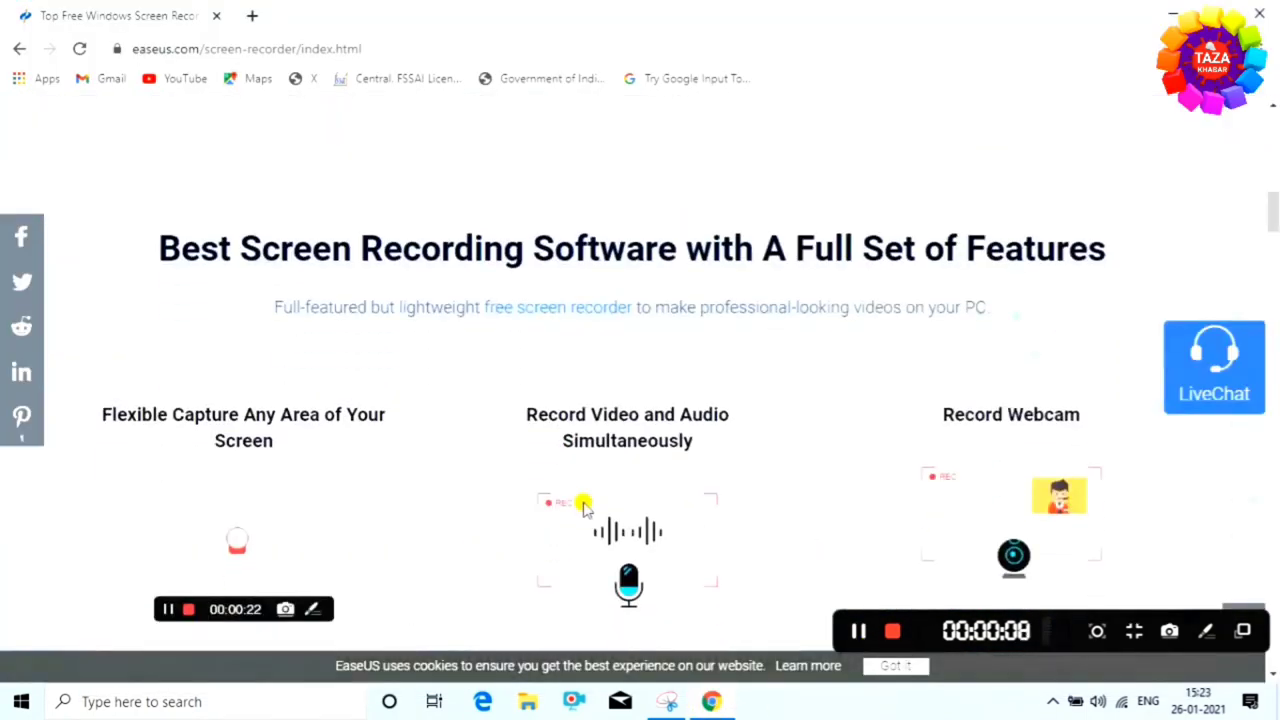
scroll(585, 508, down, 10)
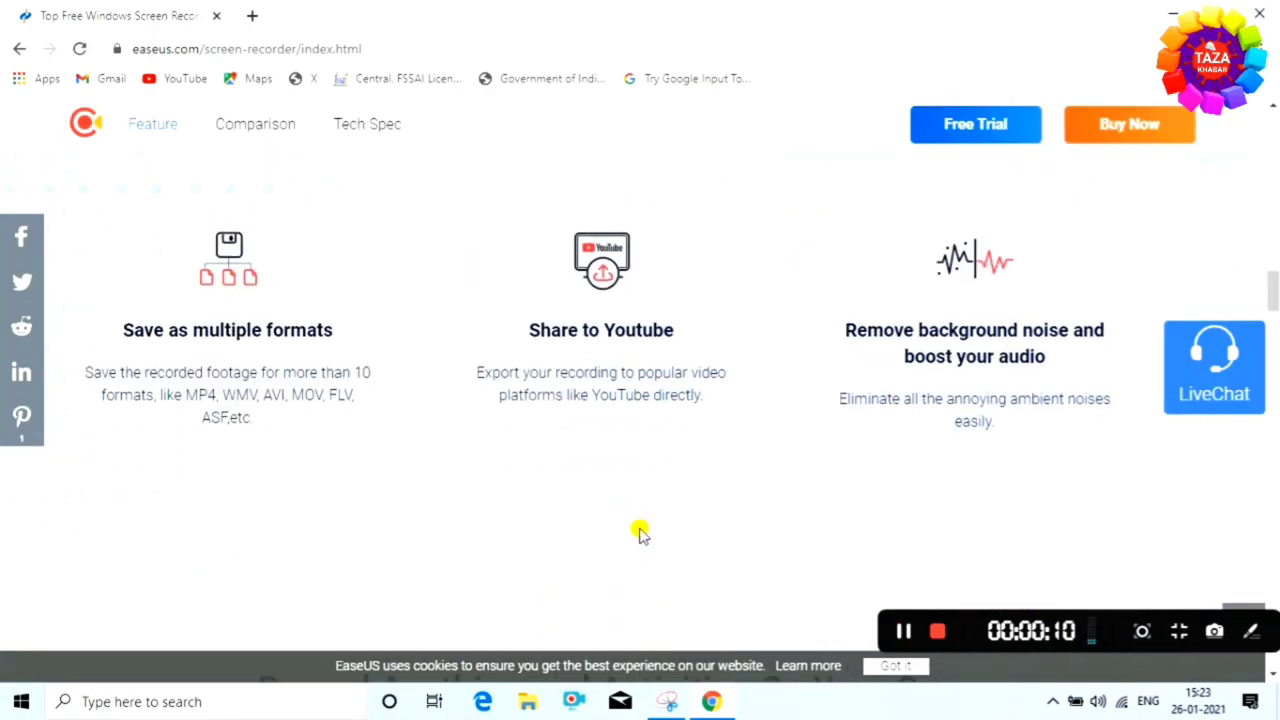
scroll(640, 533, down, 10)
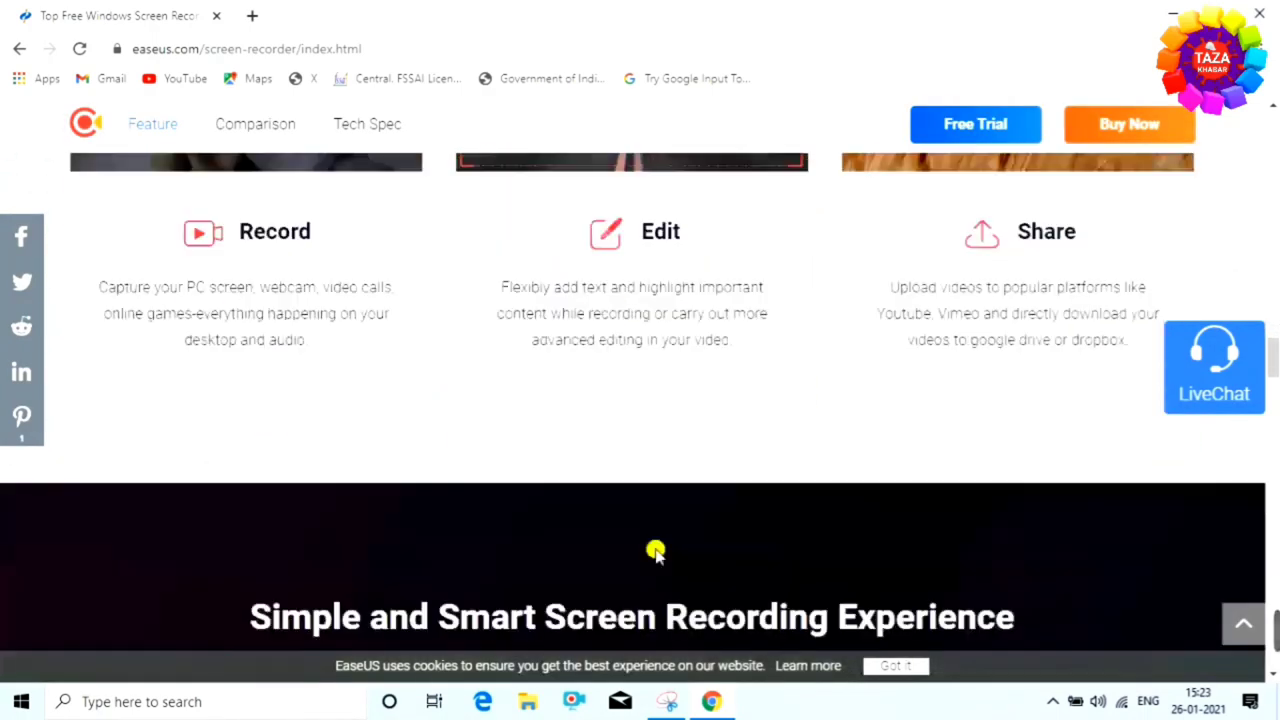
scroll(705, 585, up, 5)
scroll(581, 537, up, 10)
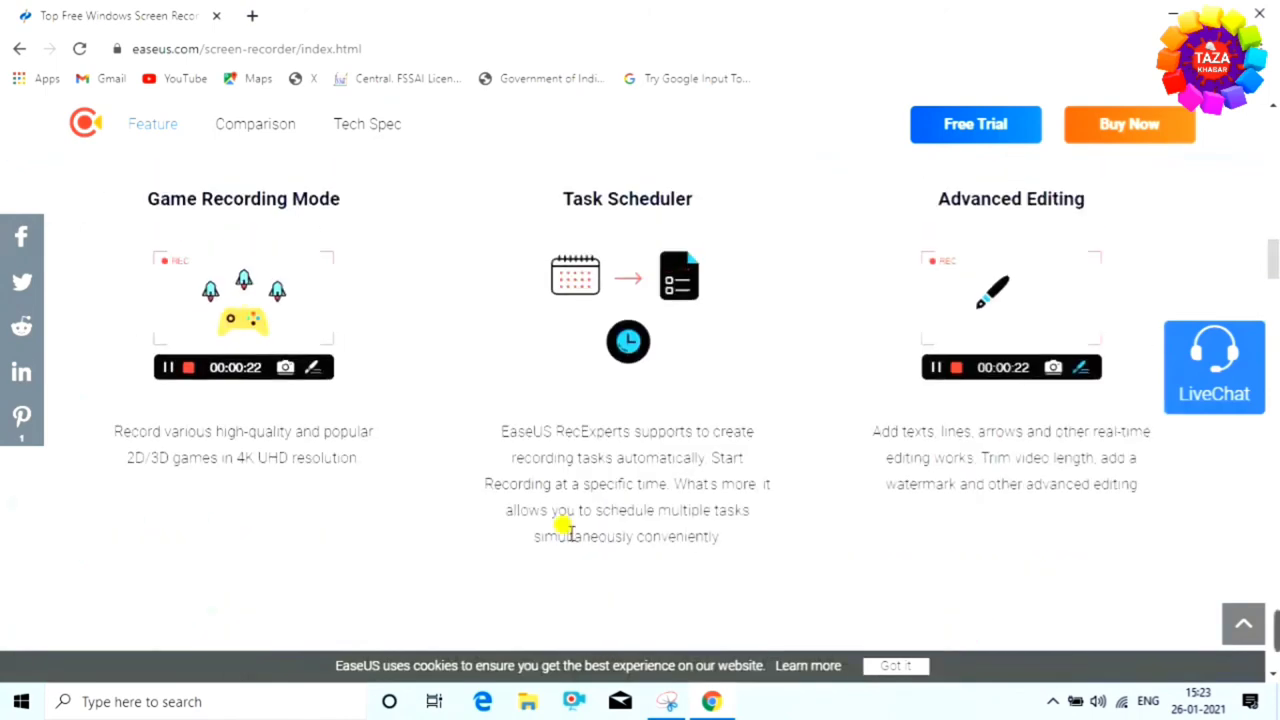
scroll(214, 360, up, 3)
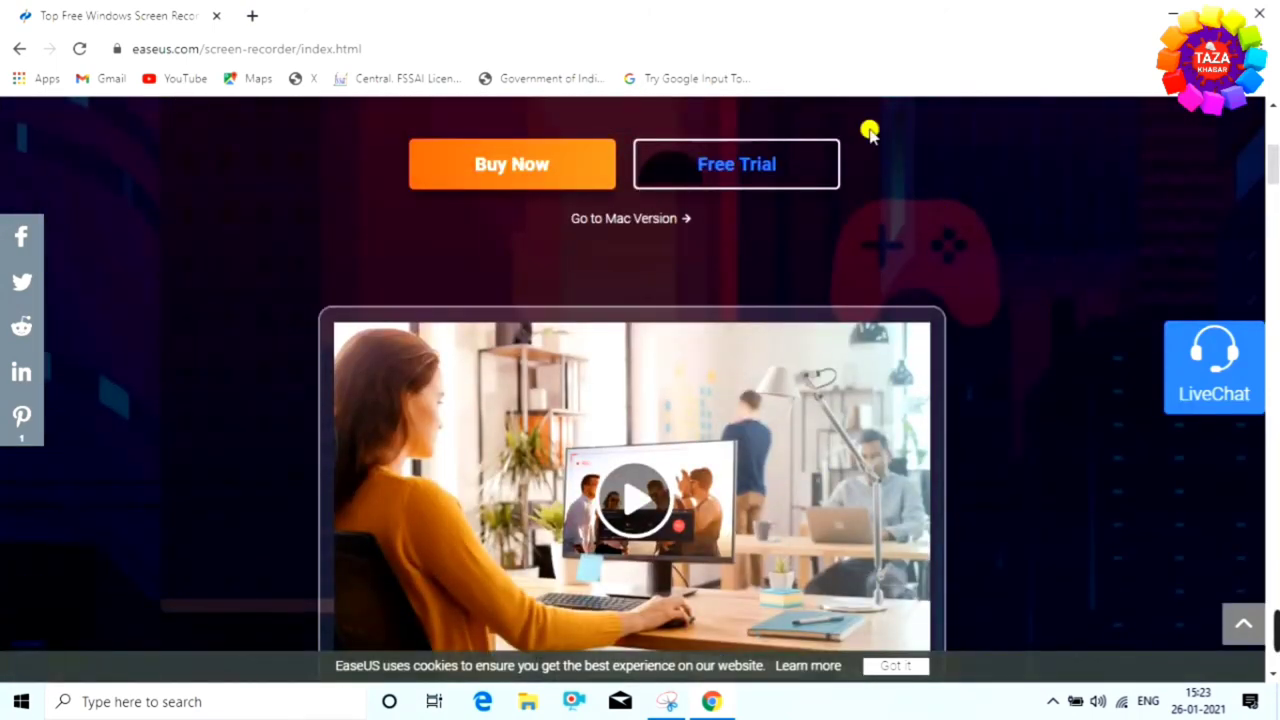
scroll(1097, 266, up, 3)
scroll(1100, 266, up, 1)
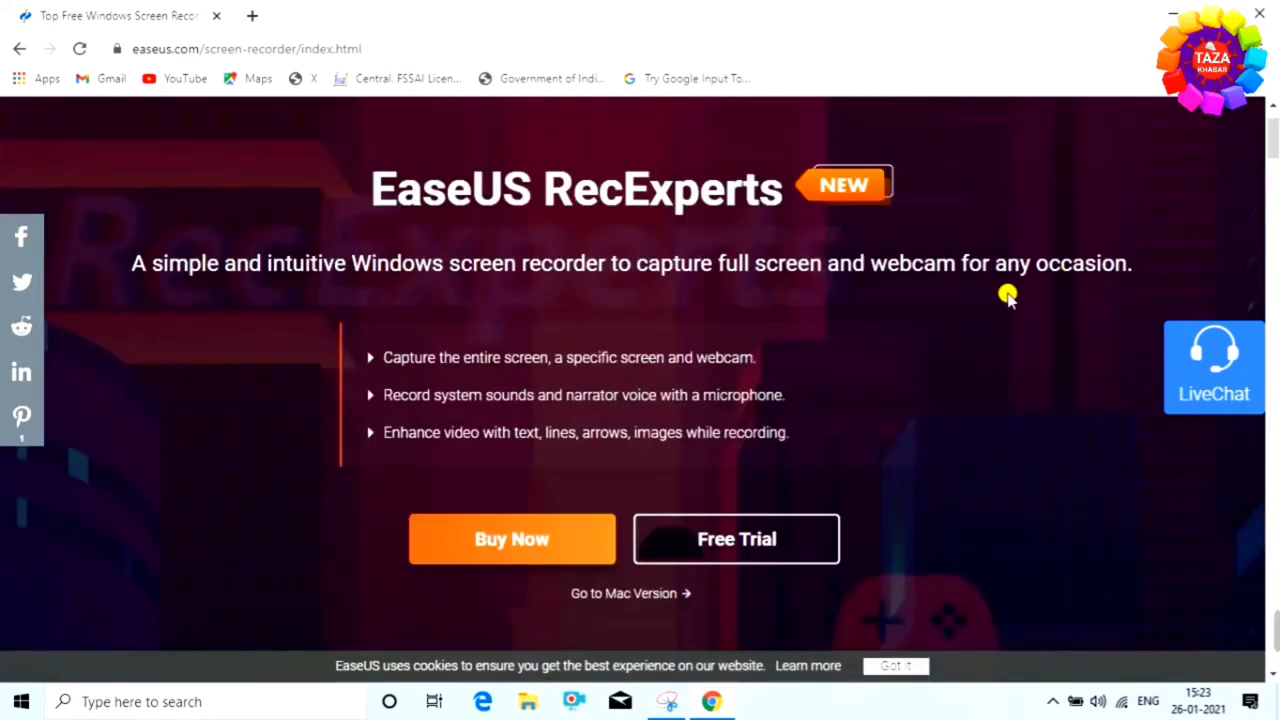
scroll(1007, 295, down, 10)
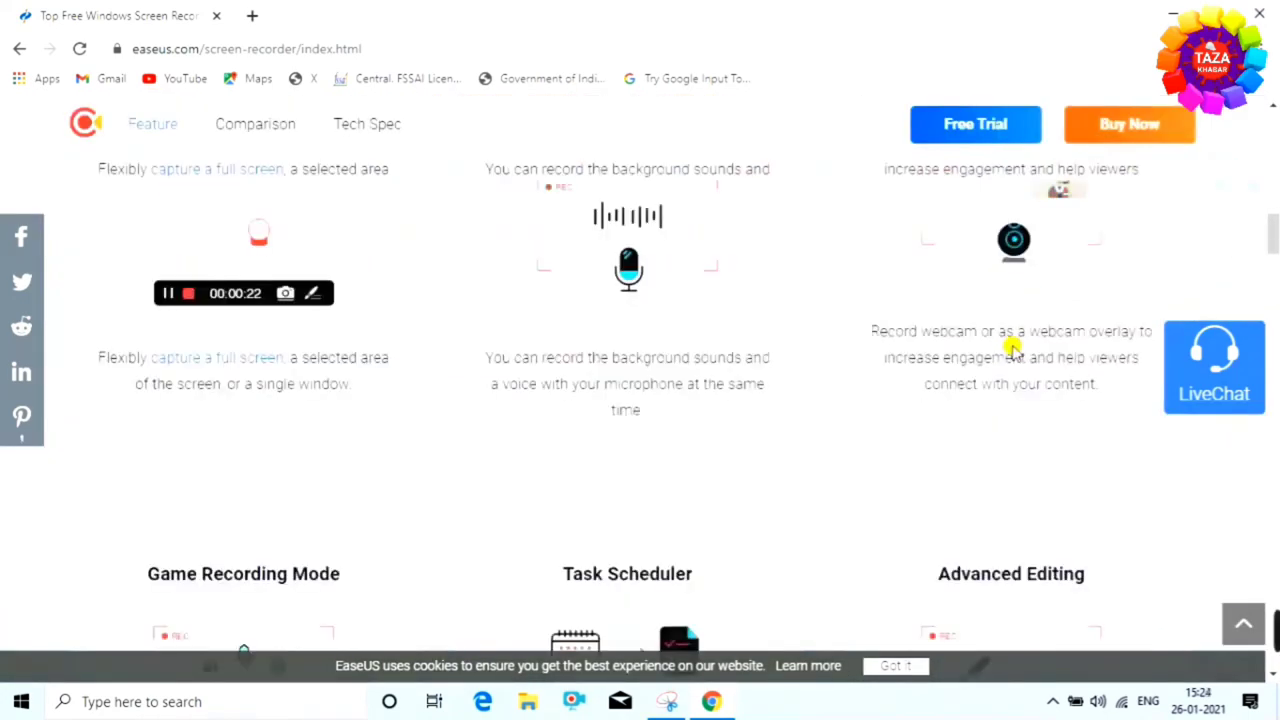
- Reopen the EaseUS RecExperts recording controls over the feature page, return to the desktop and stop the screen recording
scroll(1013, 345, down, 8)
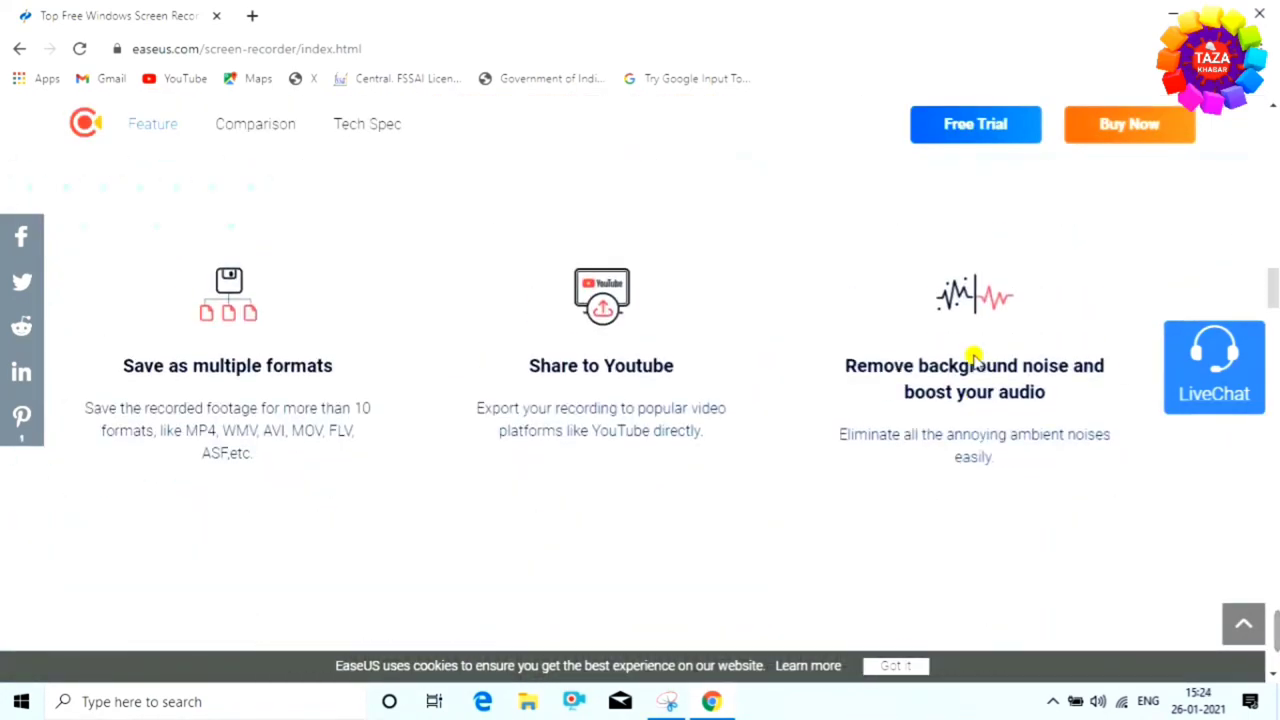
scroll(383, 257, up, 8)
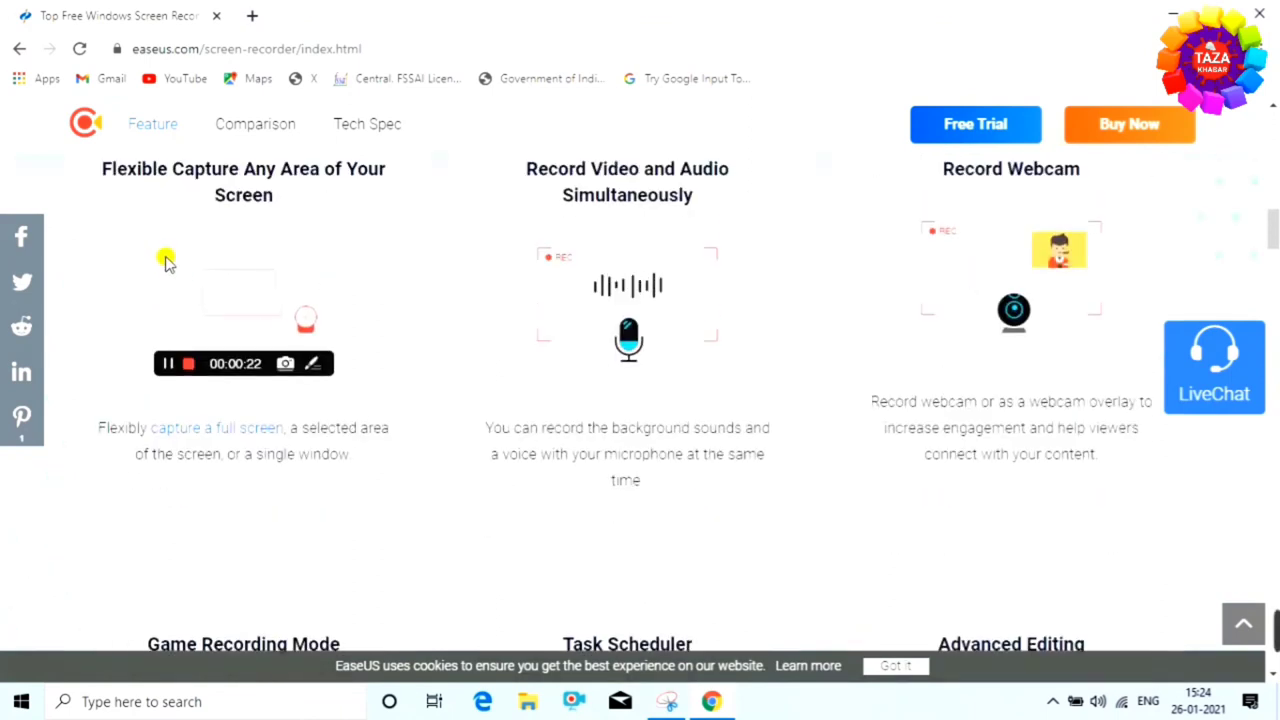
click(1053, 702)
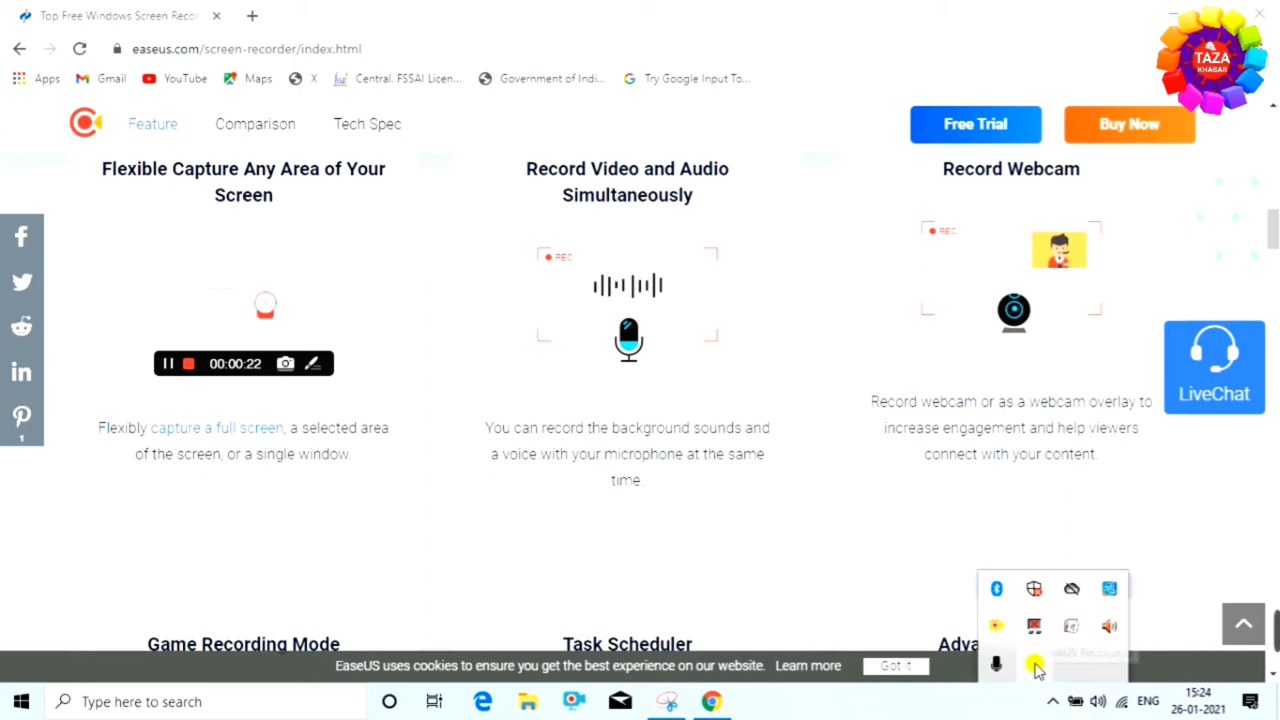
click(1036, 665)
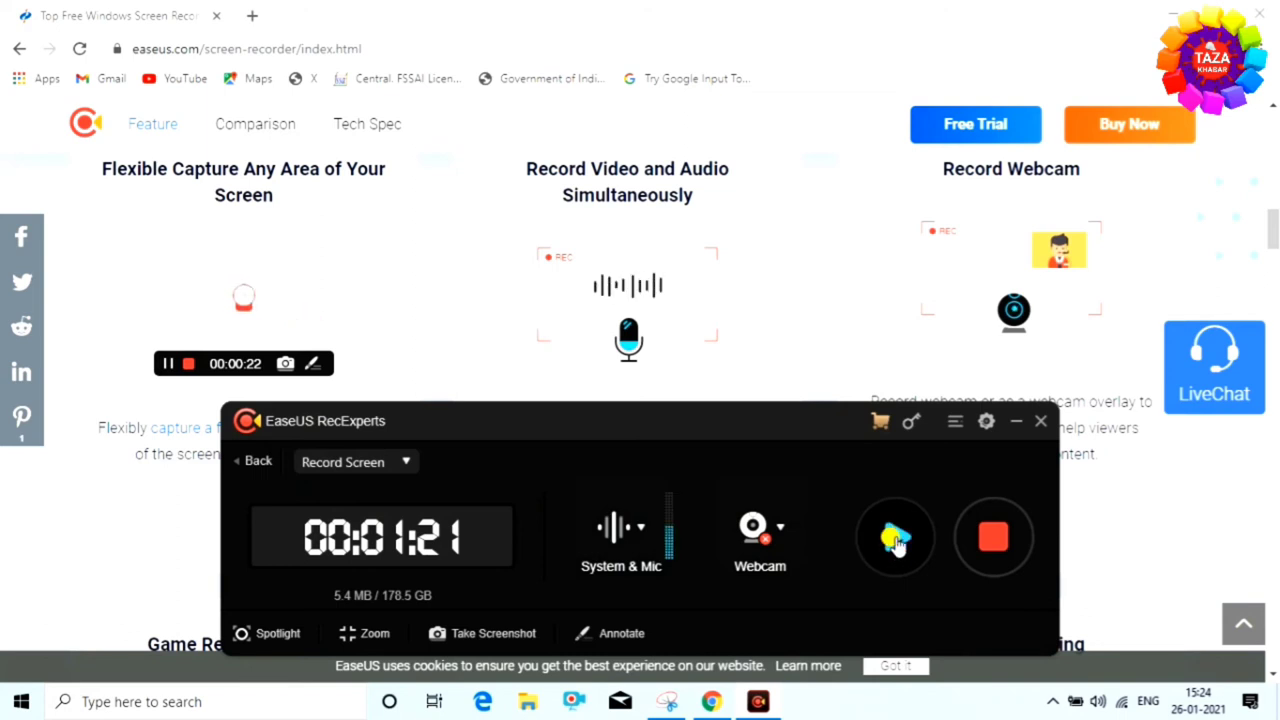
click(895, 541)
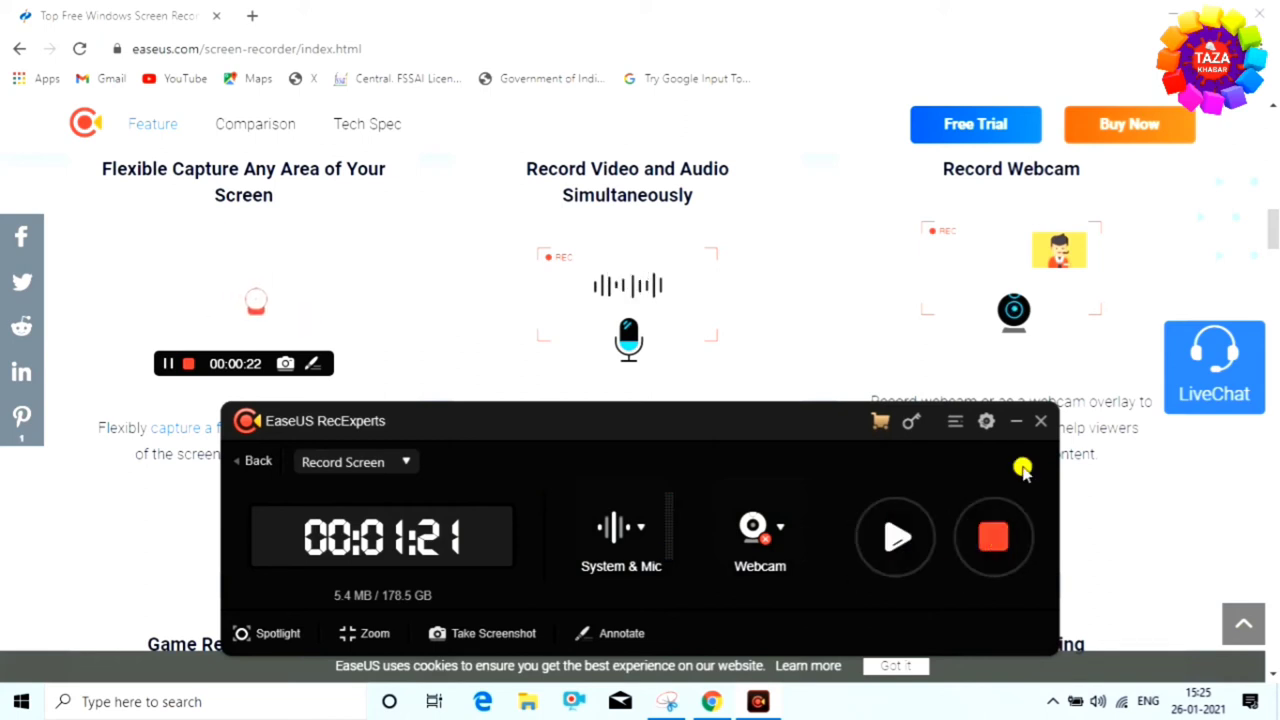
key(super+d)
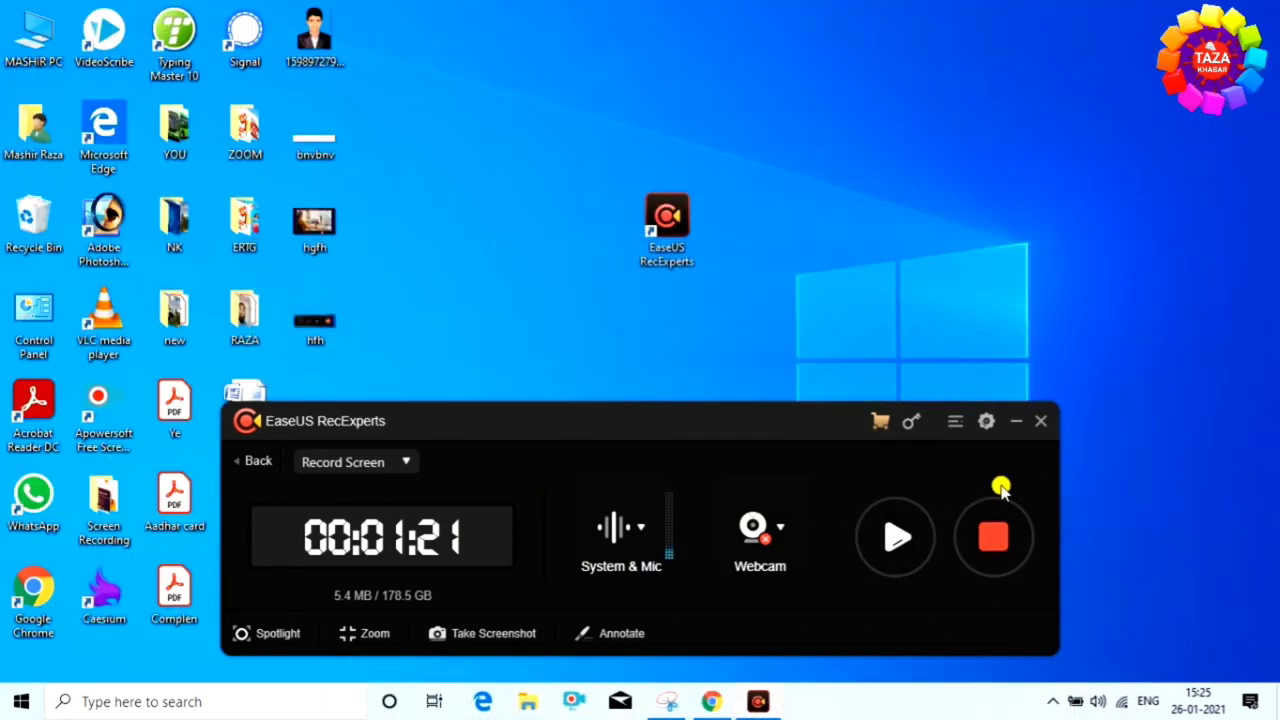
click(990, 540)
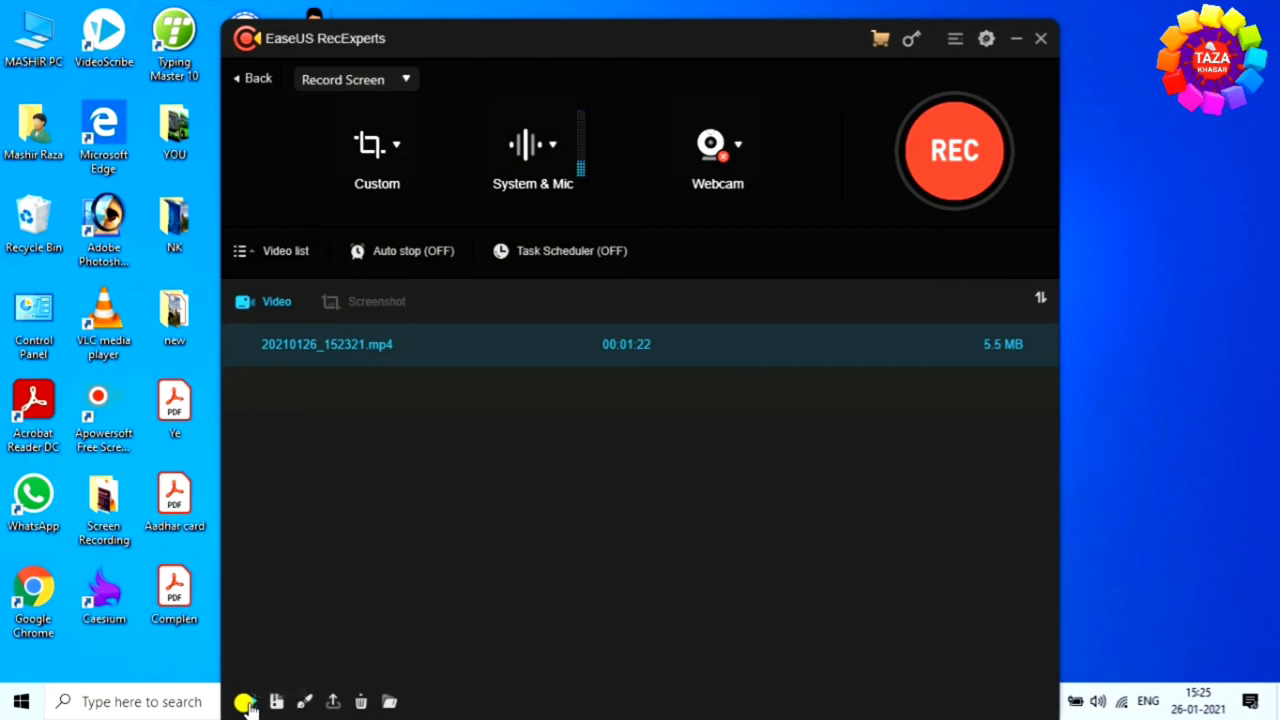
- Play back the recorded video 20210126_152321.mp4 in VLC media player with the recorder window minimized, pausing the playback
click(389, 704)
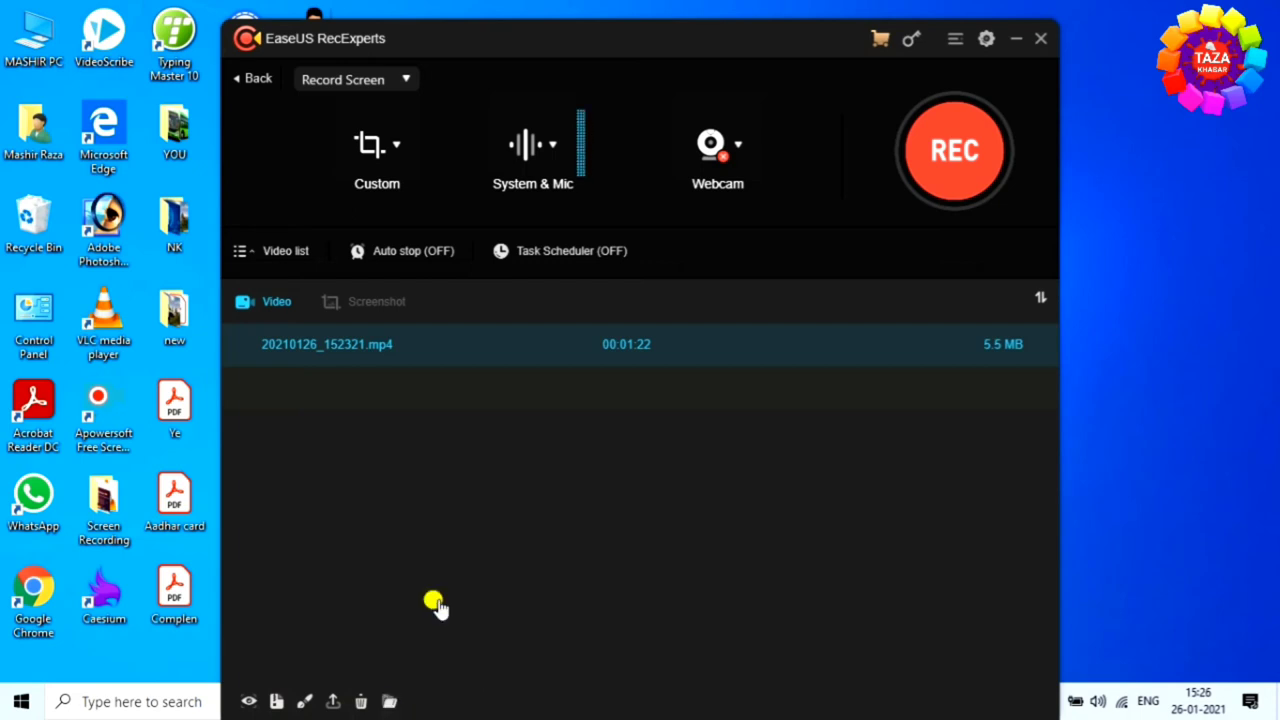
click(247, 700)
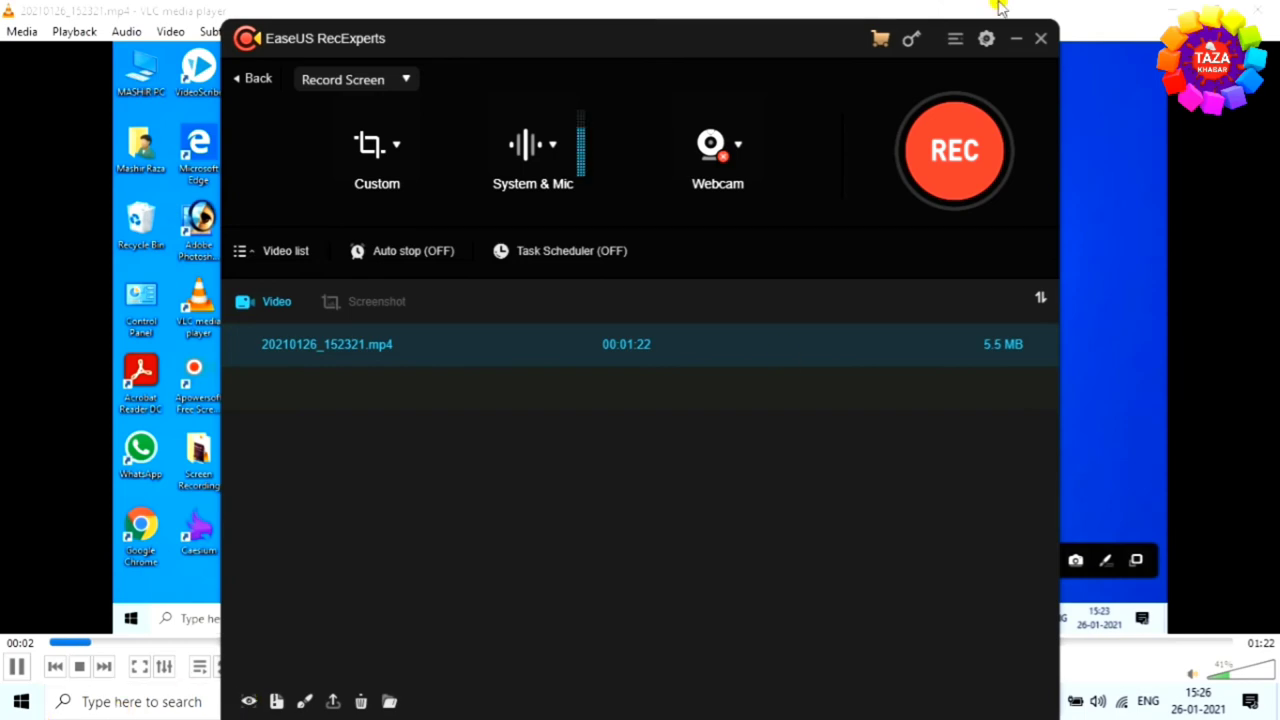
click(1014, 38)
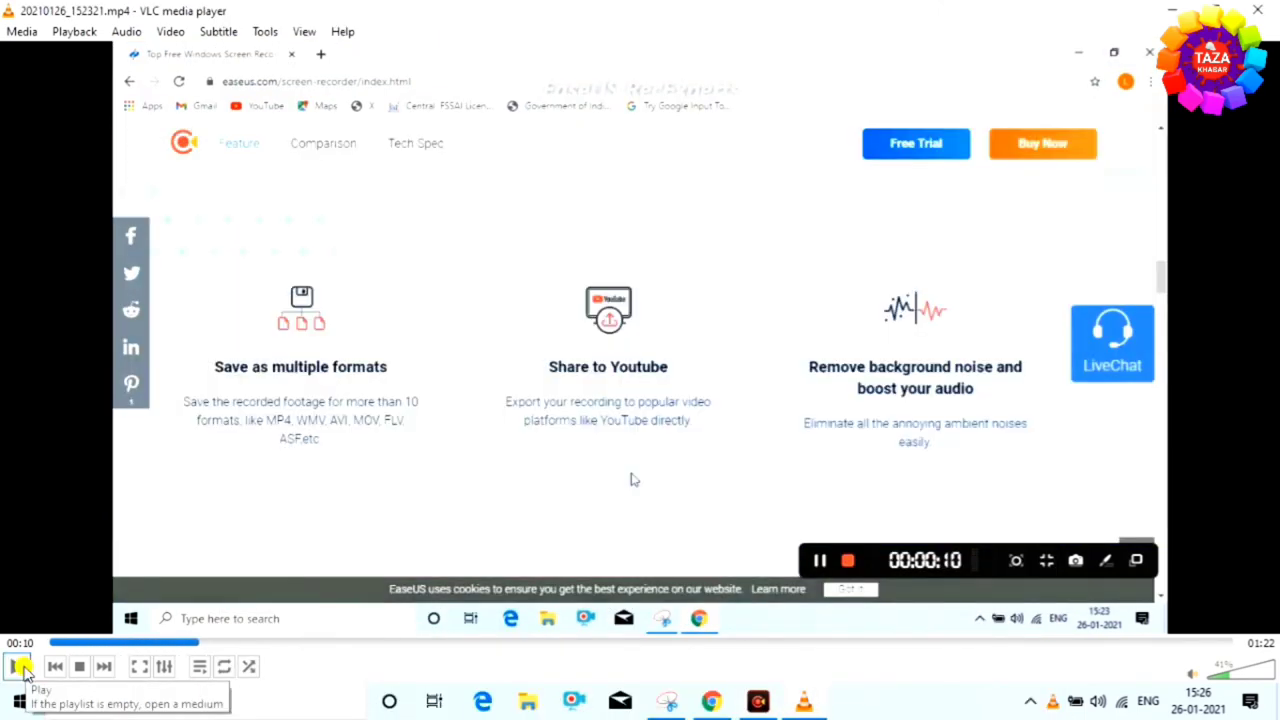
click(16, 666)
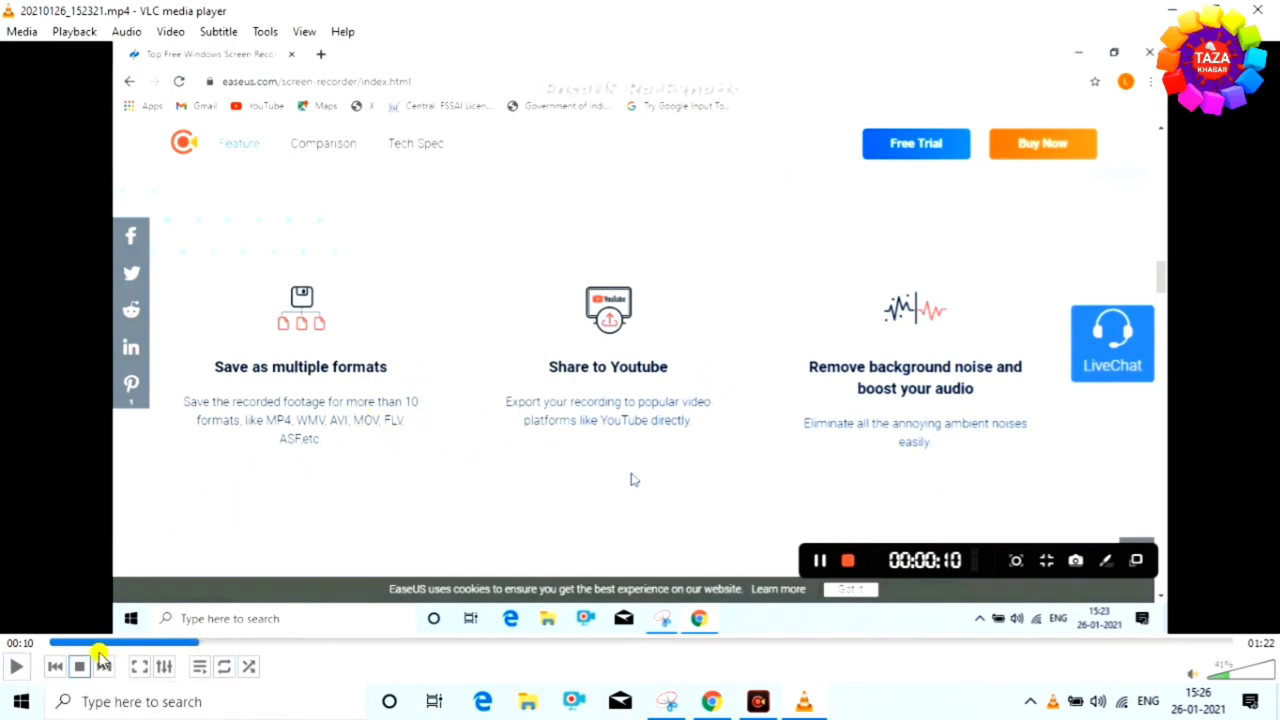
click(16, 666)
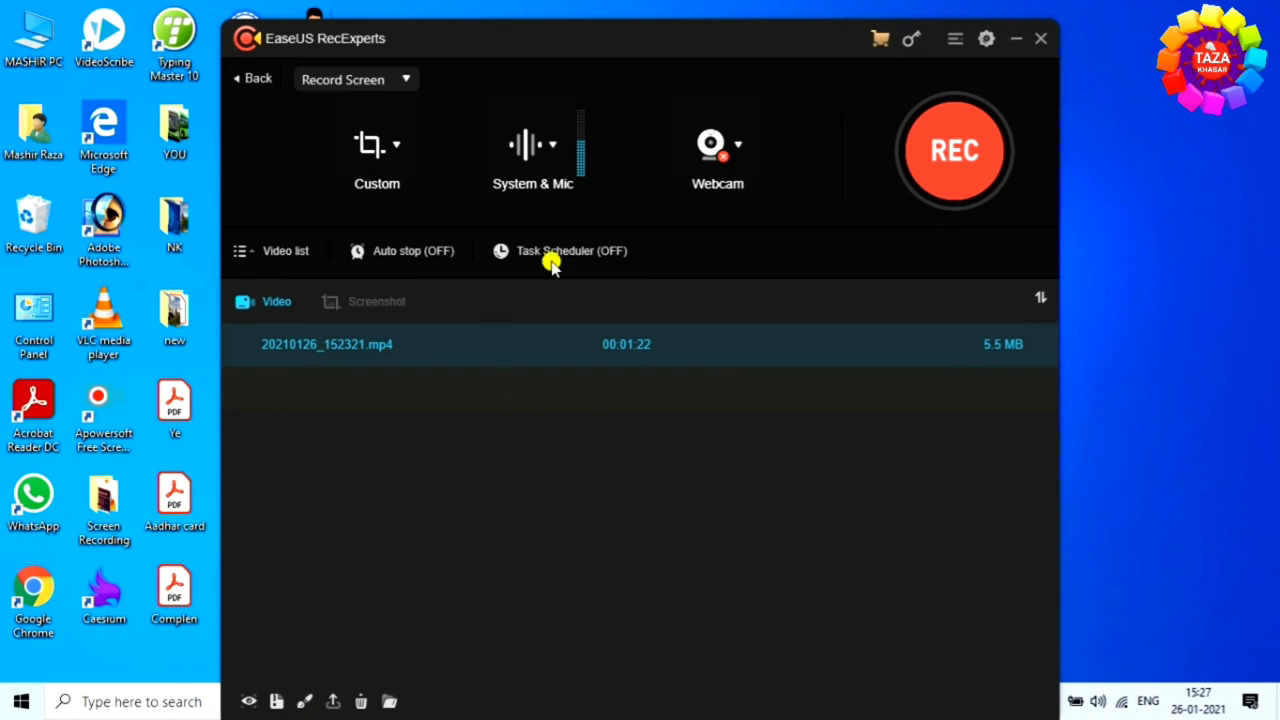
- Open the recording in the editor and trim it to the range from 00:00:11 to 00:01:12
click(303, 702)
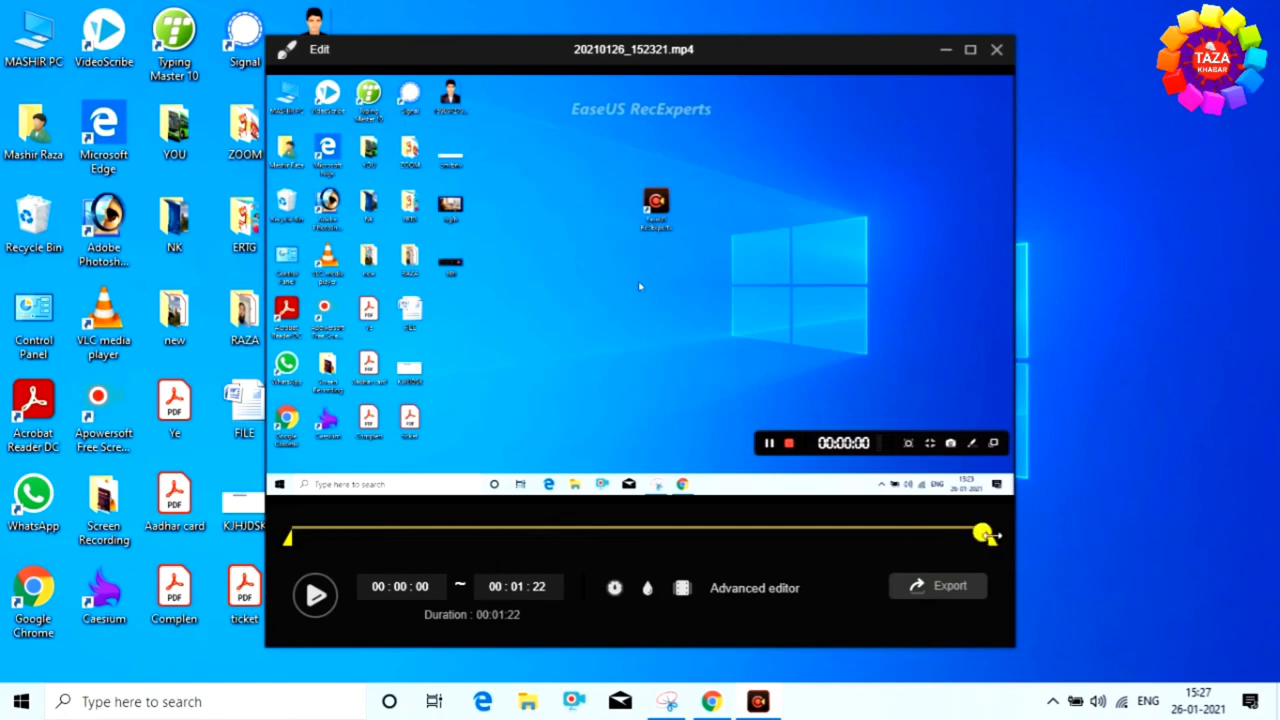
drag(988, 534, 912, 538)
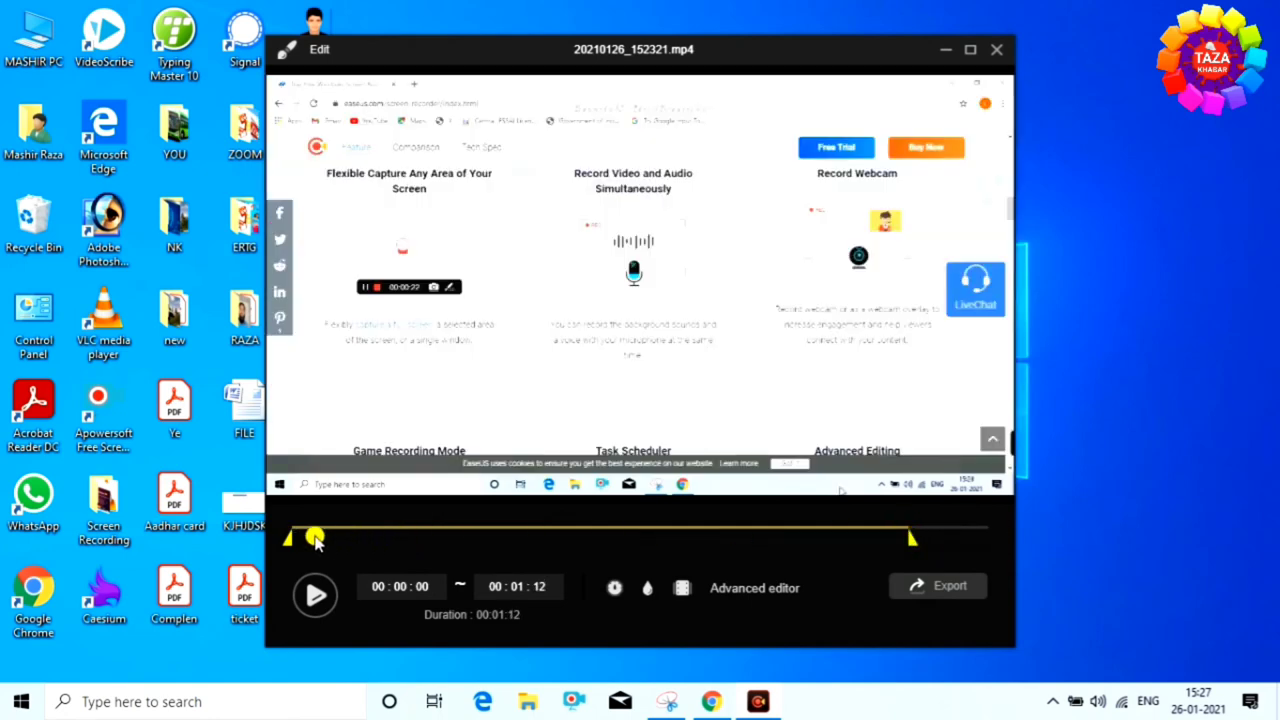
drag(315, 540, 397, 543)
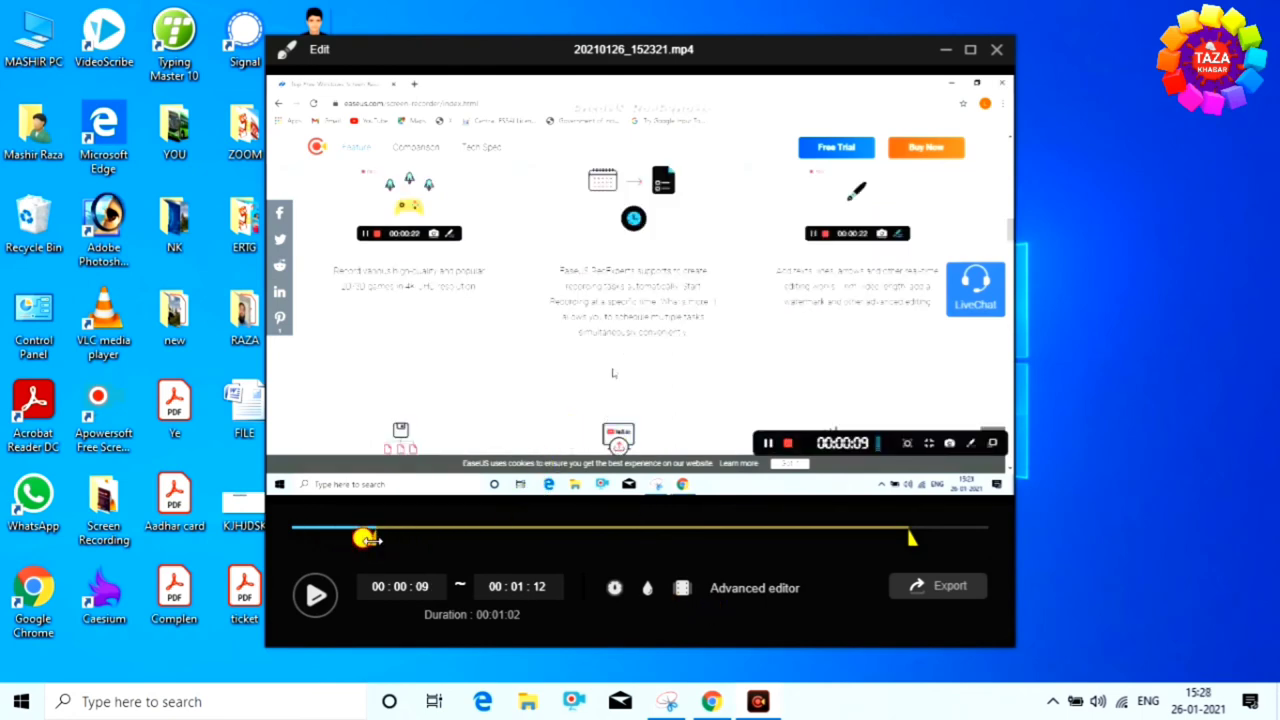
mouse_move(366, 539)
mouse_down()
mouse_move(323, 536)
mouse_move(388, 539)
mouse_up()
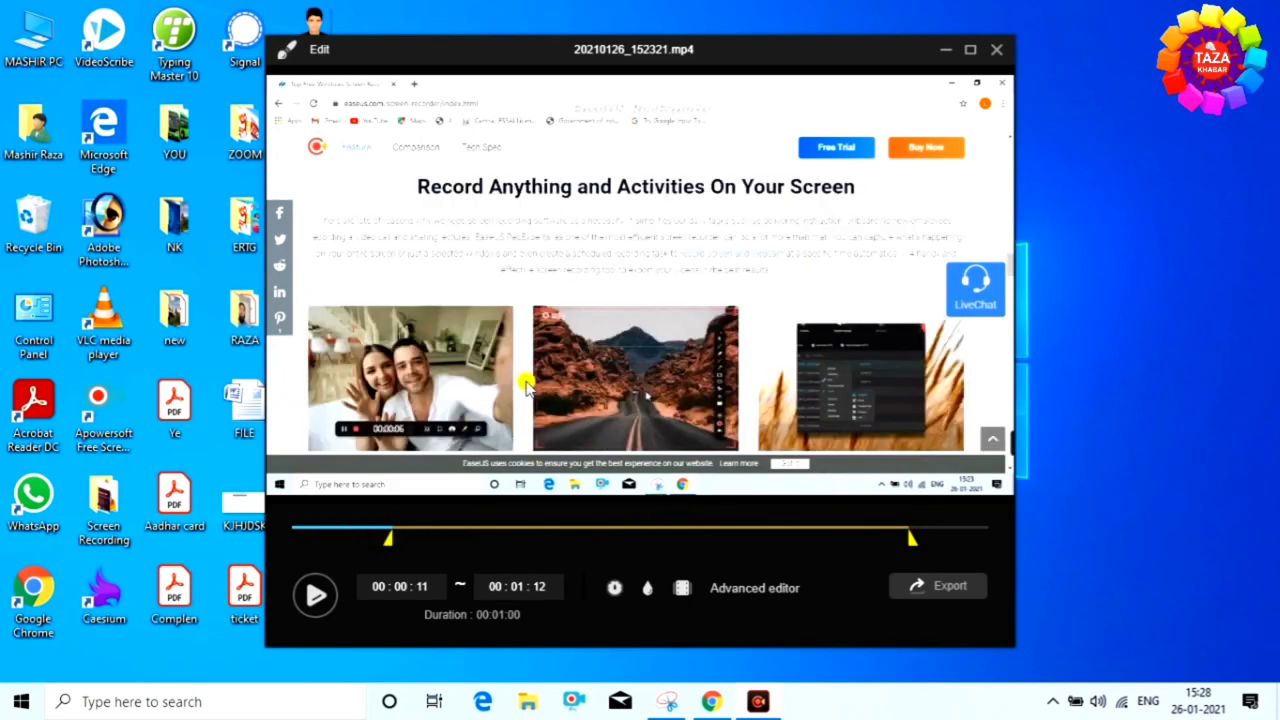
- Set up a video intro with the creator's name in the title and "zoom" as the subtitle, look through the available fonts and confirm
click(683, 588)
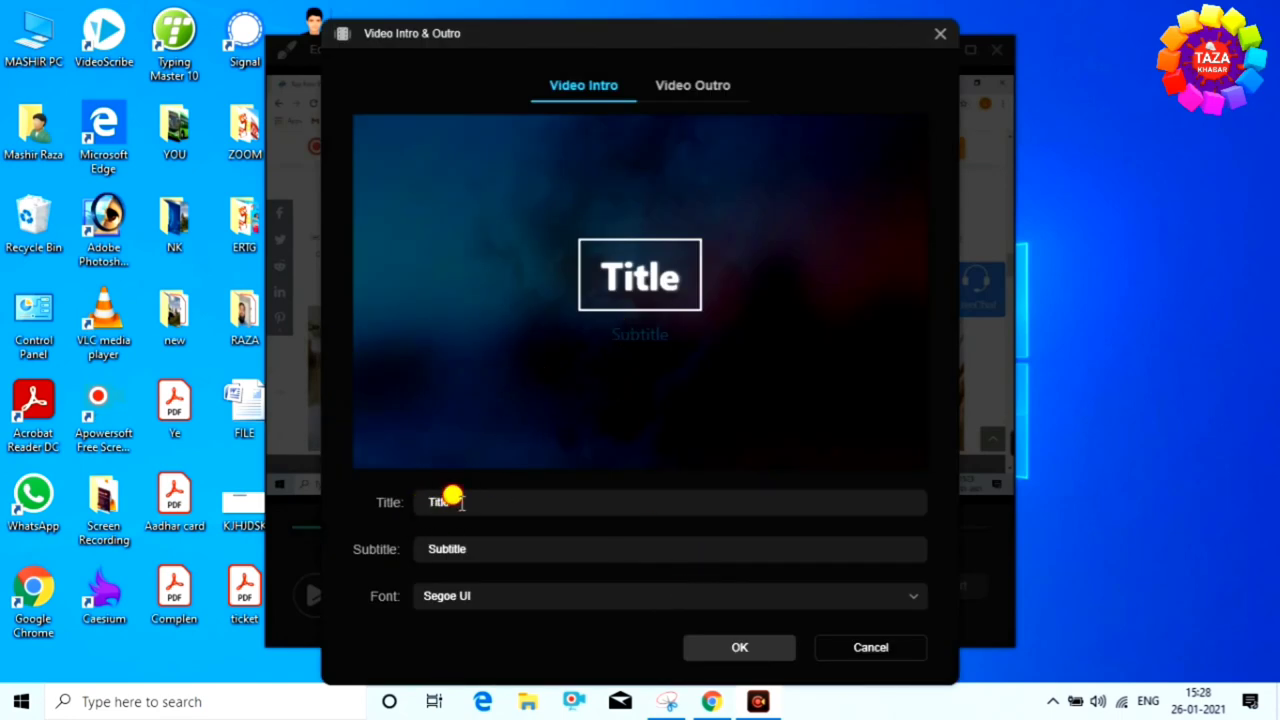
drag(452, 501, 413, 507)
key(BackSpace)
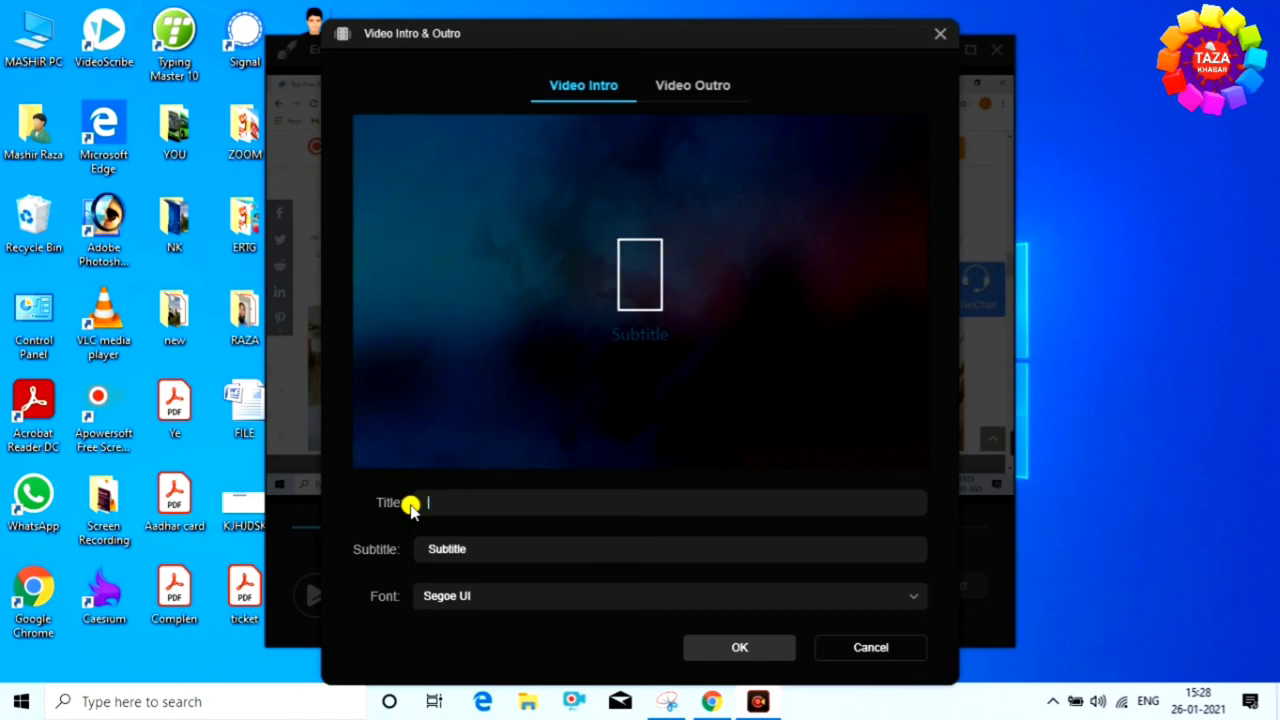
text(engineer raza)
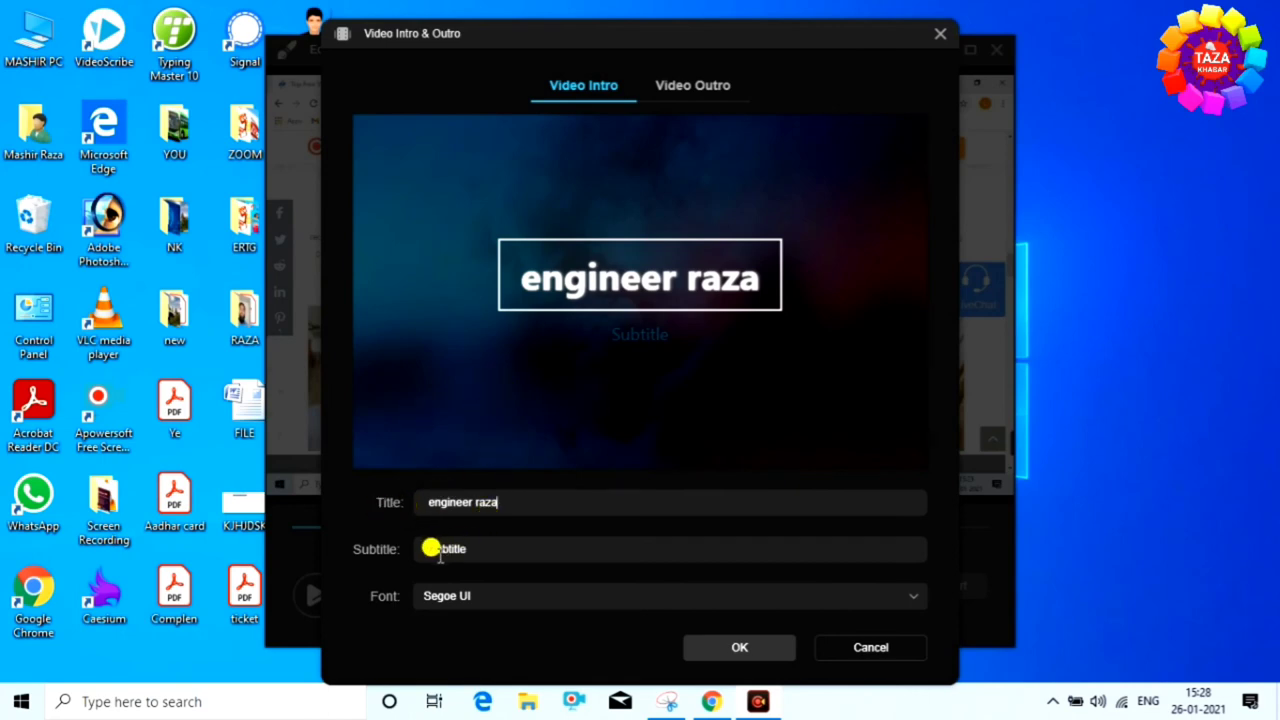
drag(477, 551, 397, 545)
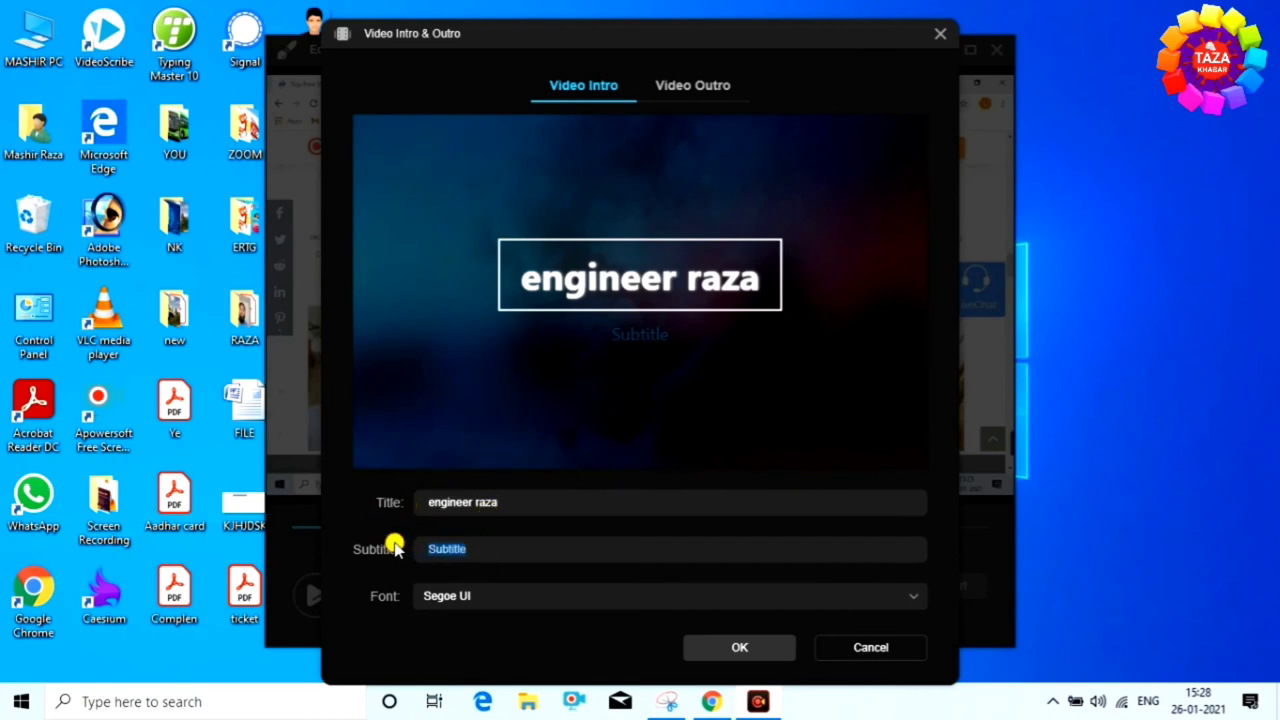
key(BackSpace)
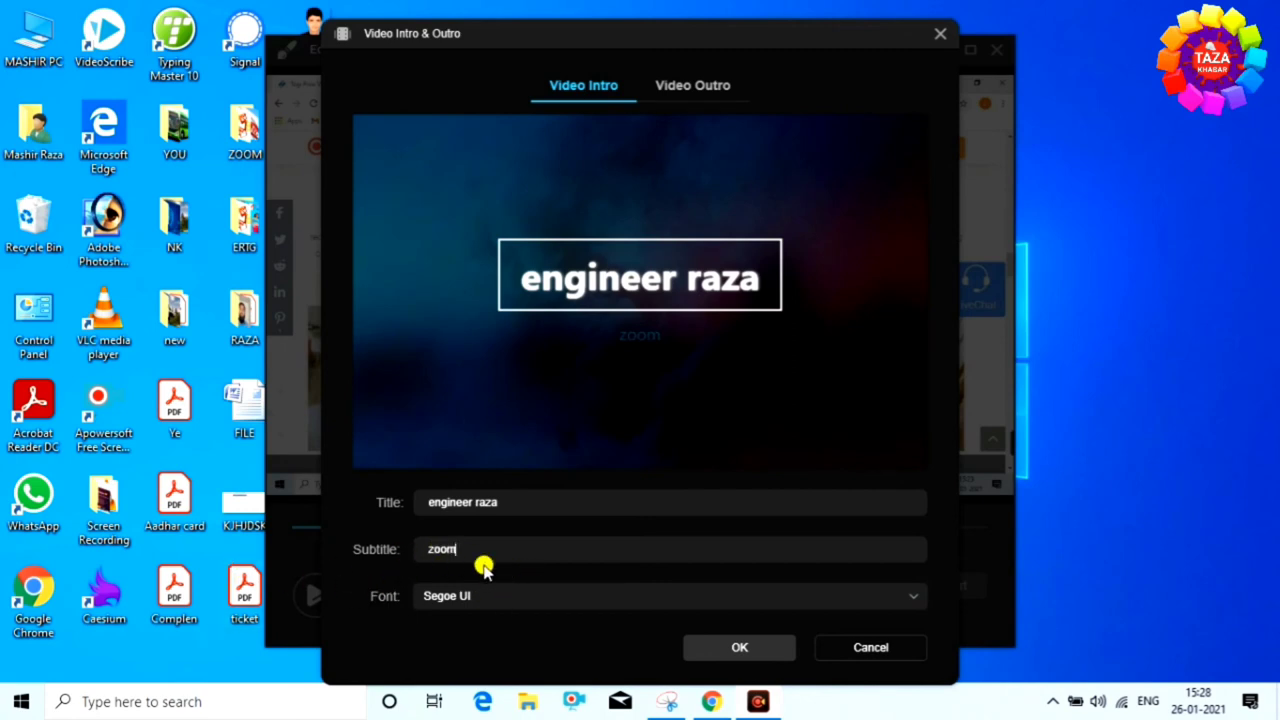
click(490, 548)
click(903, 597)
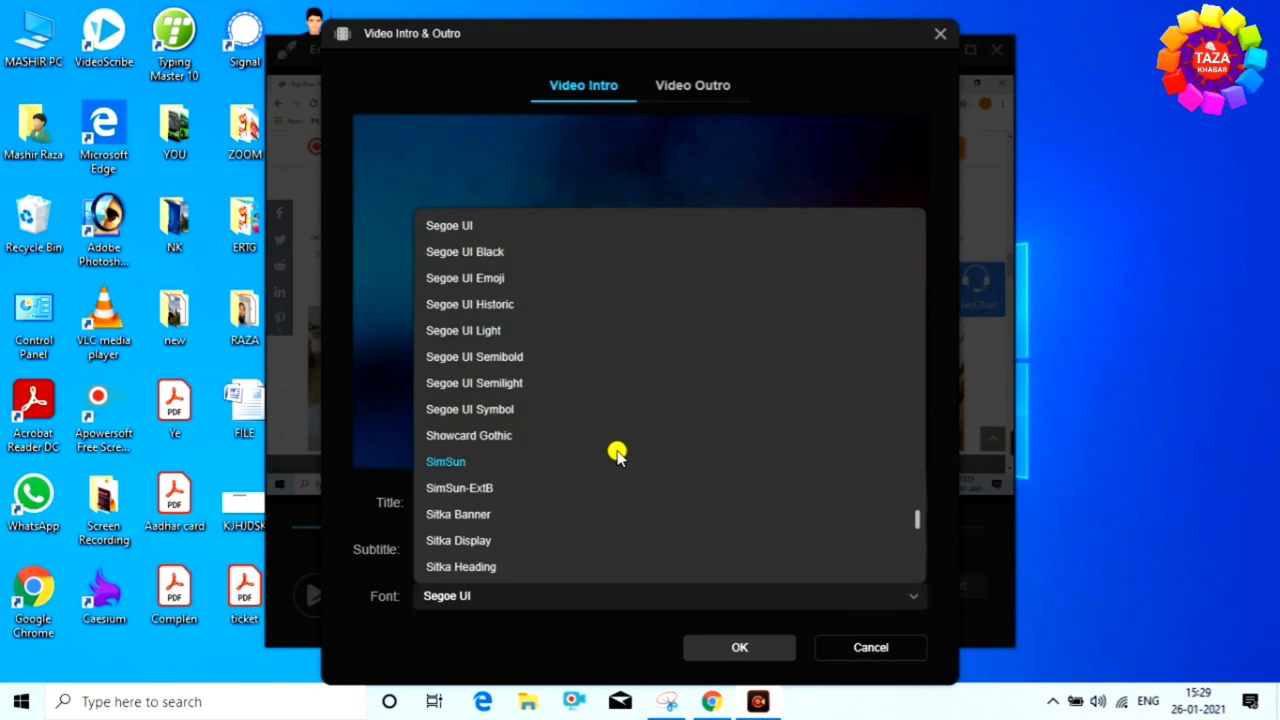
click(400, 443)
click(752, 655)
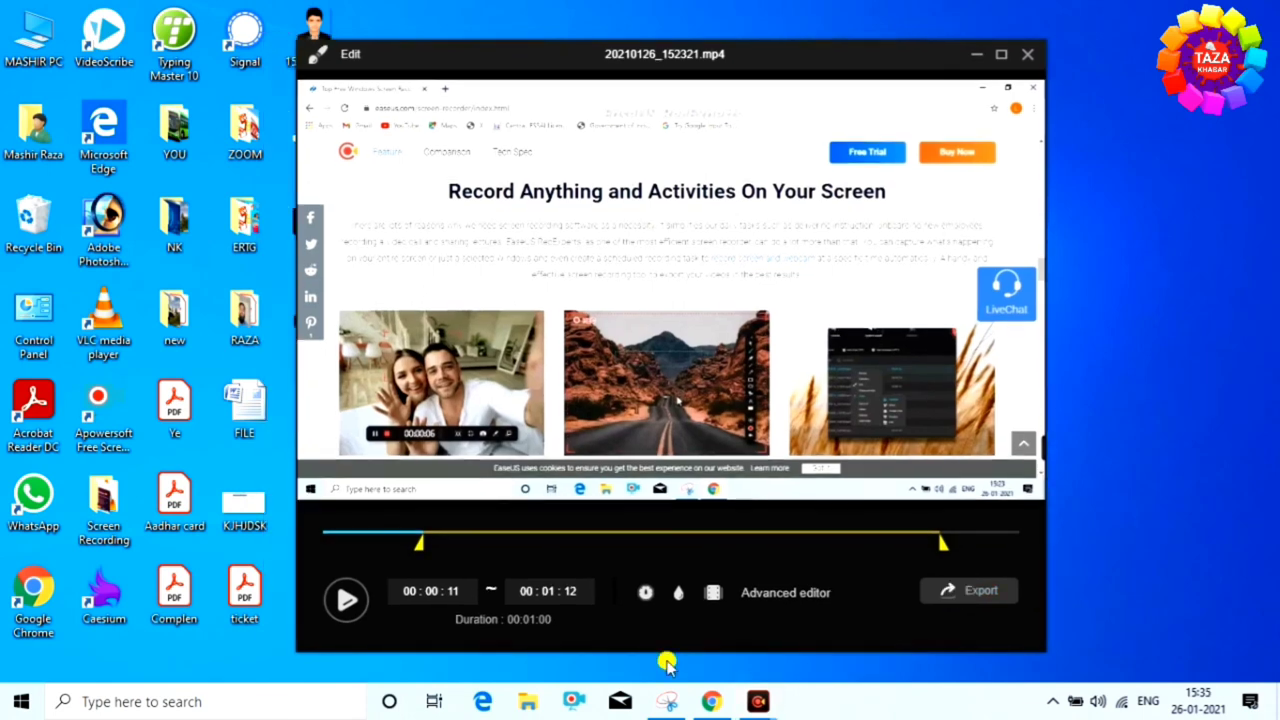
- Close the video editor without exporting and exit EaseUS RecExperts completely
click(1032, 55)
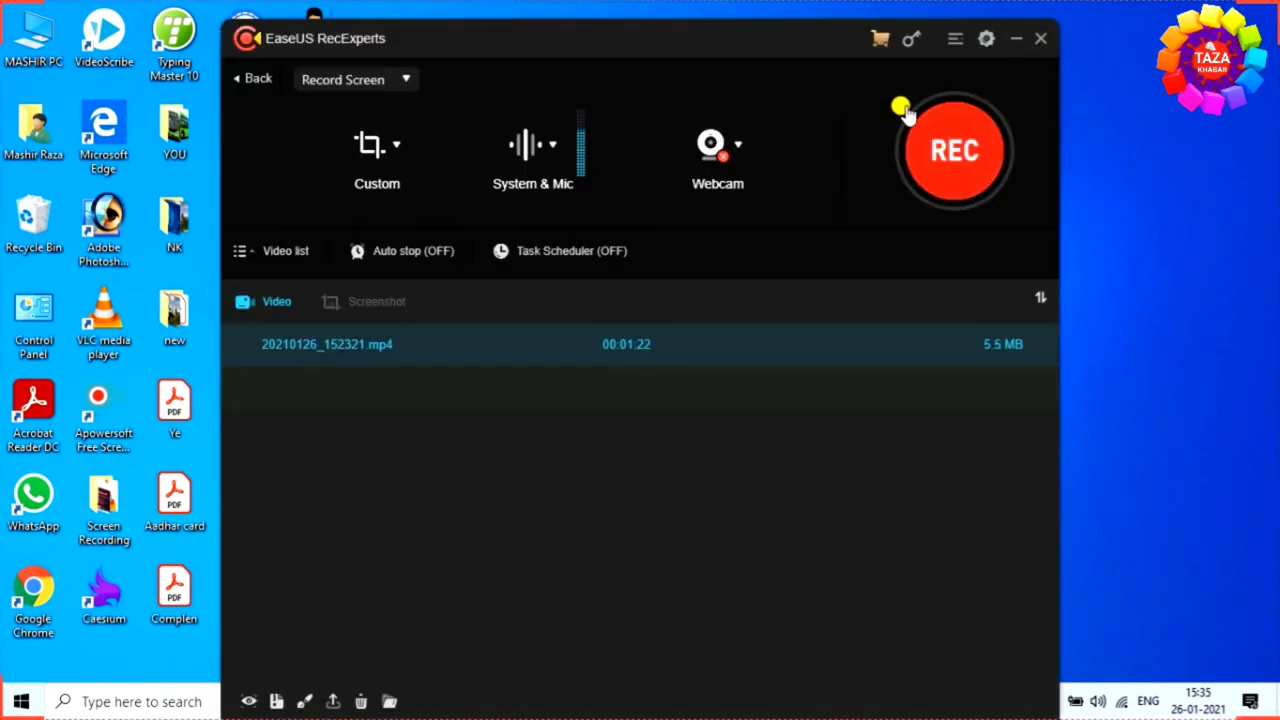
click(1036, 40)
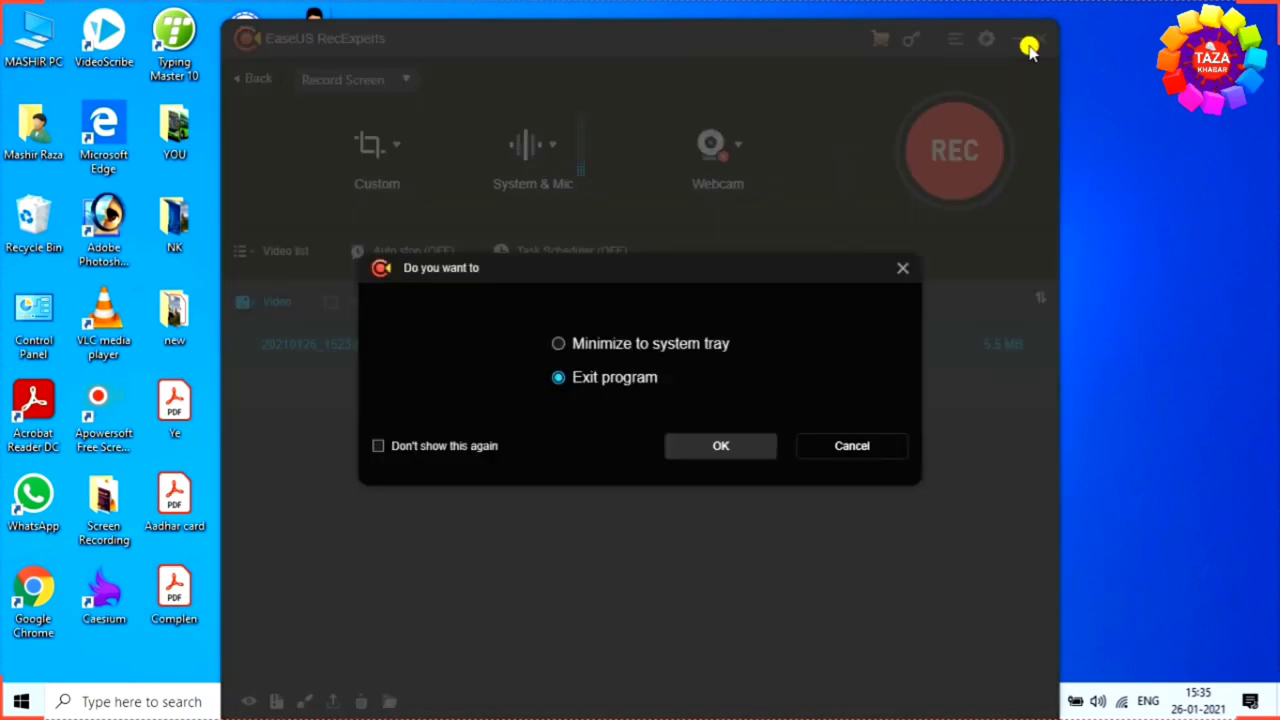
click(724, 448)
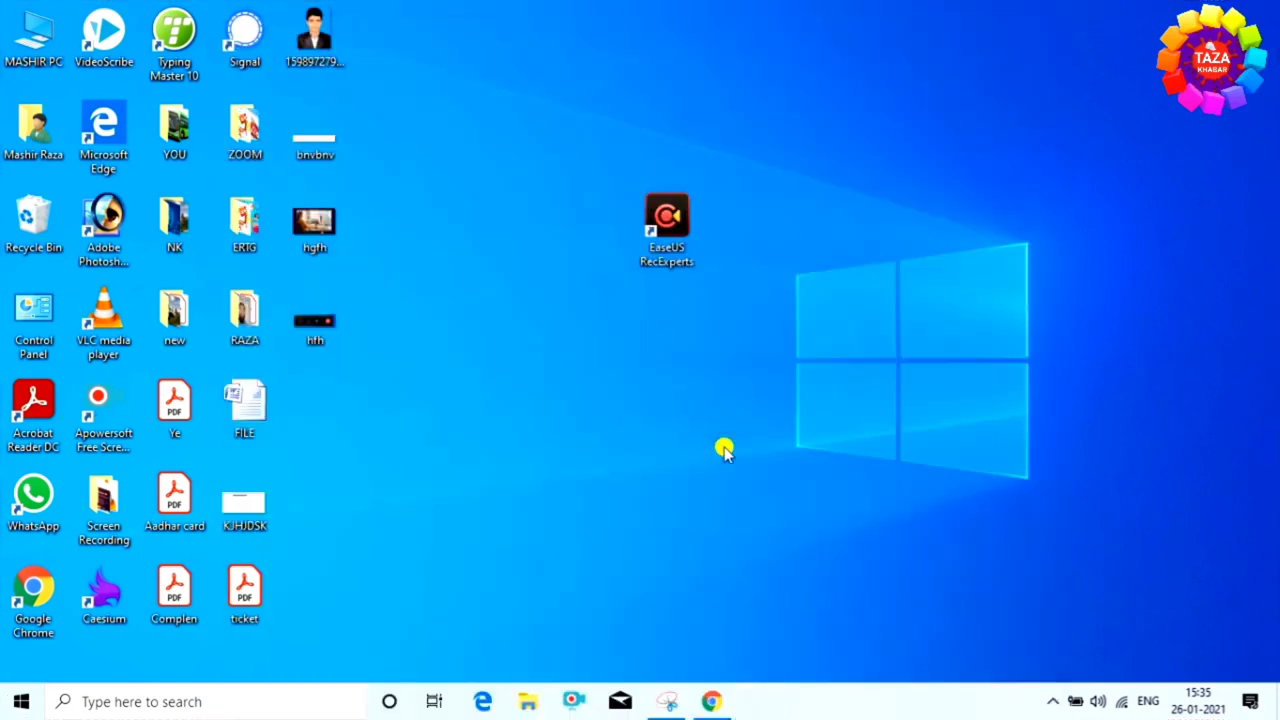
- In File Explorer, open the EaseUS RecExperts output folder inside Documents\EaseUS of the user's profile on Local Disk (C:)
double_click(48, 60)
click(1089, 11)
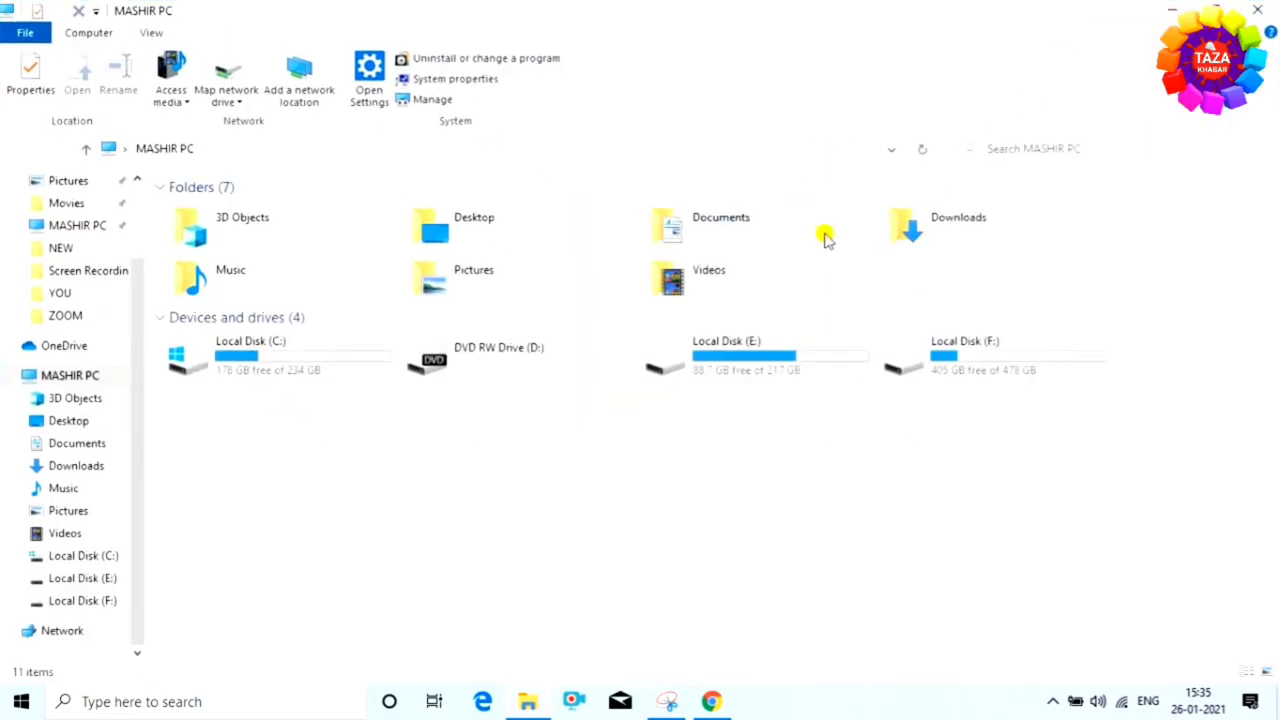
double_click(298, 358)
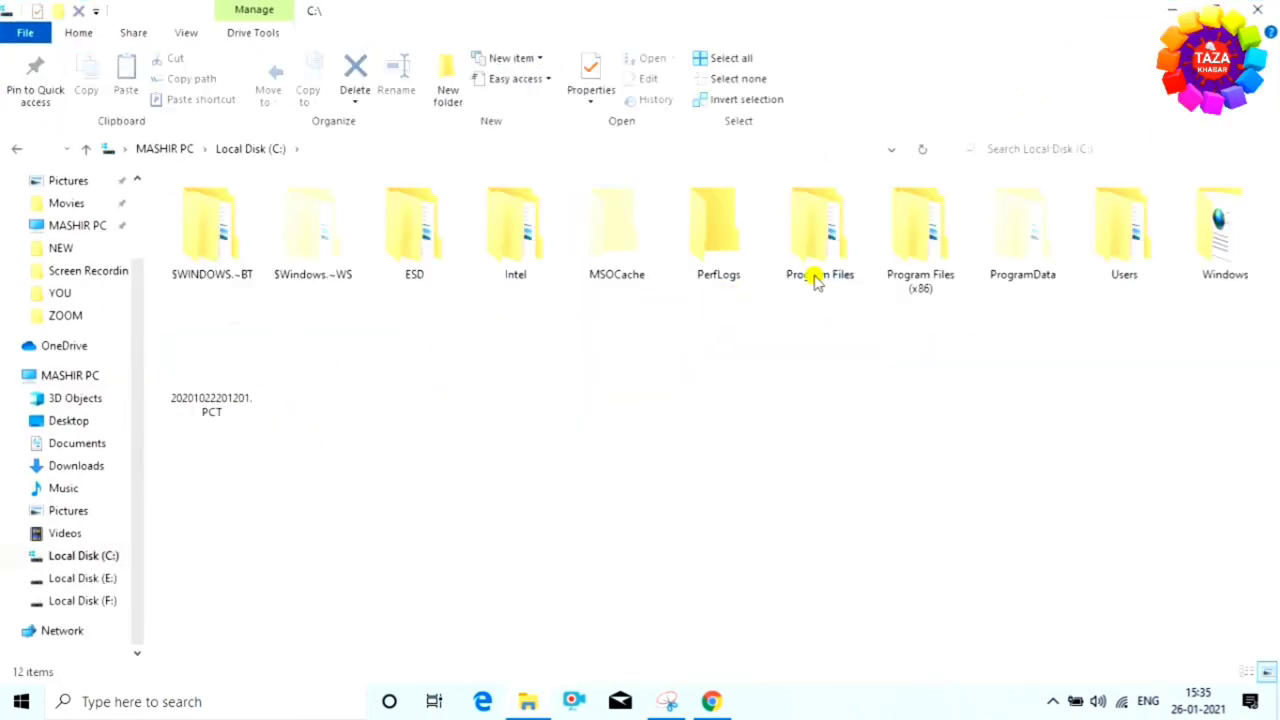
double_click(1110, 272)
double_click(285, 248)
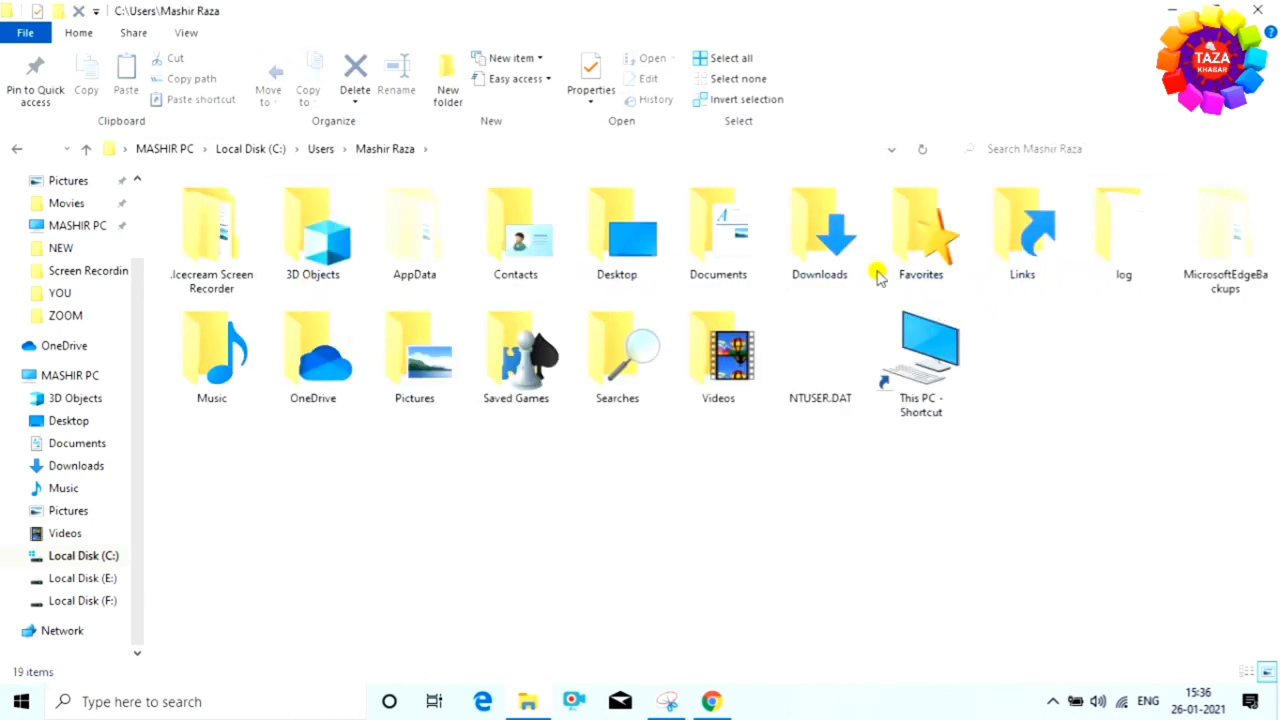
double_click(718, 260)
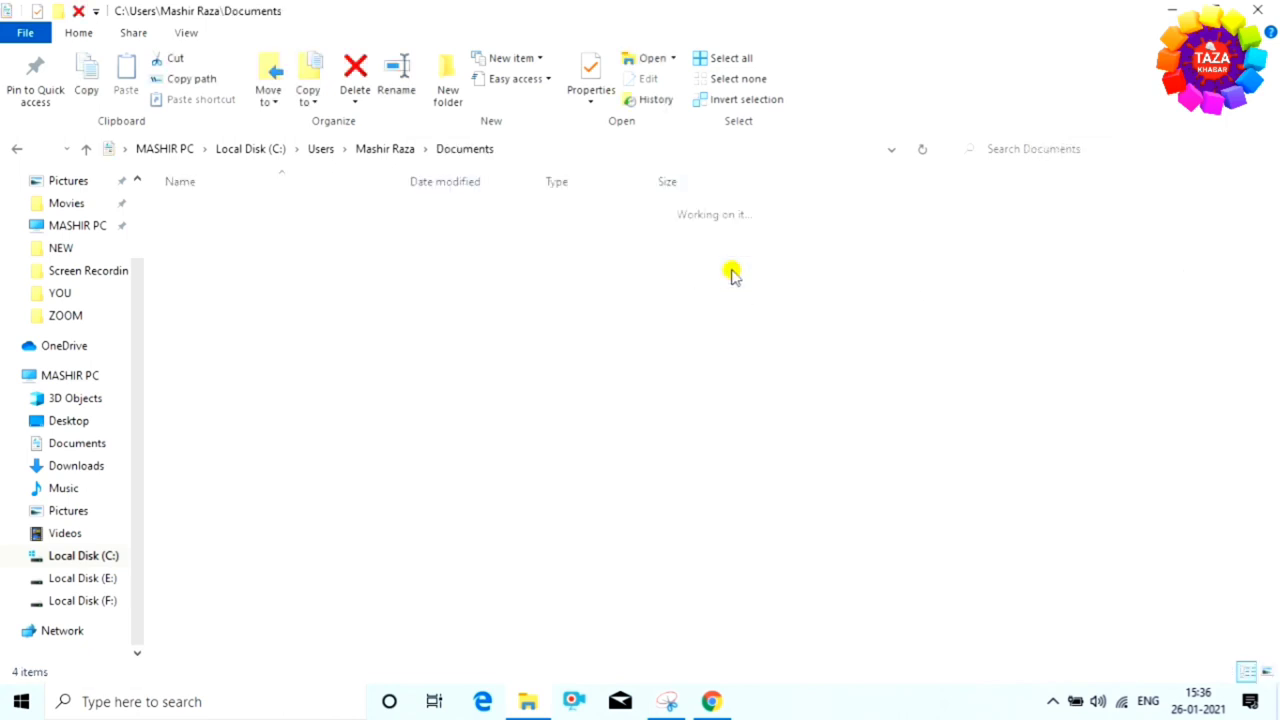
double_click(302, 231)
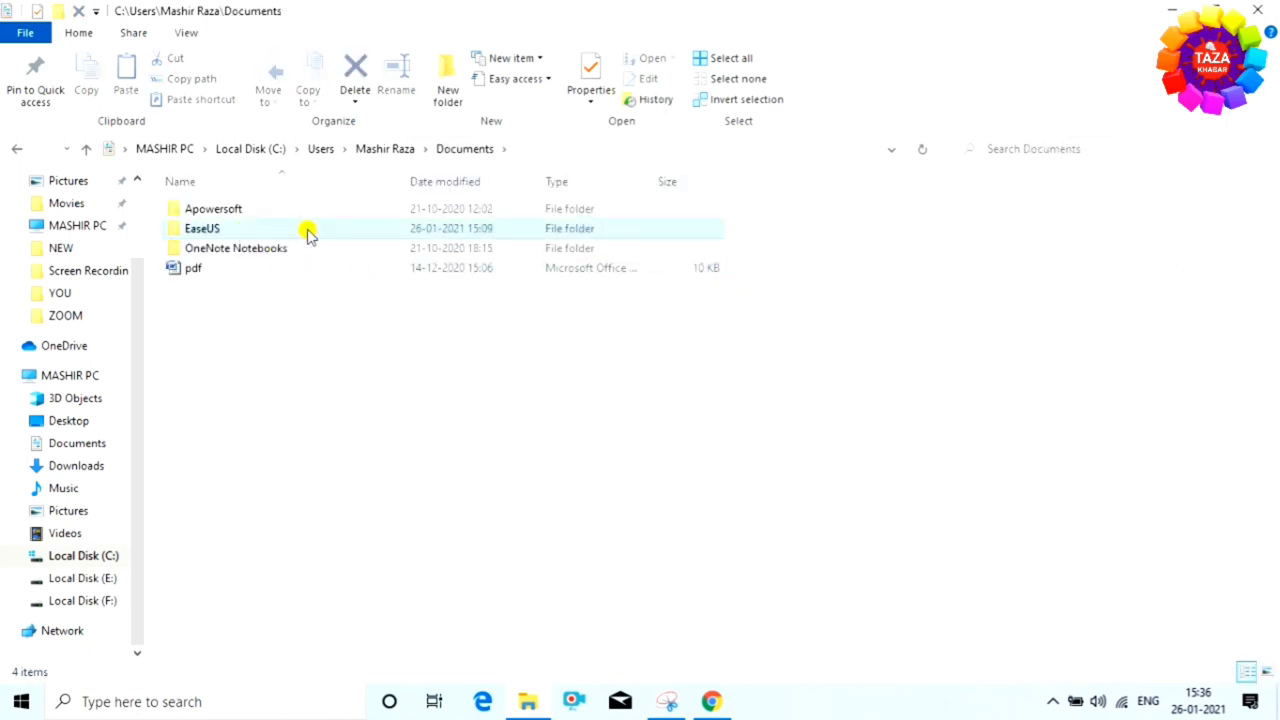
click(305, 214)
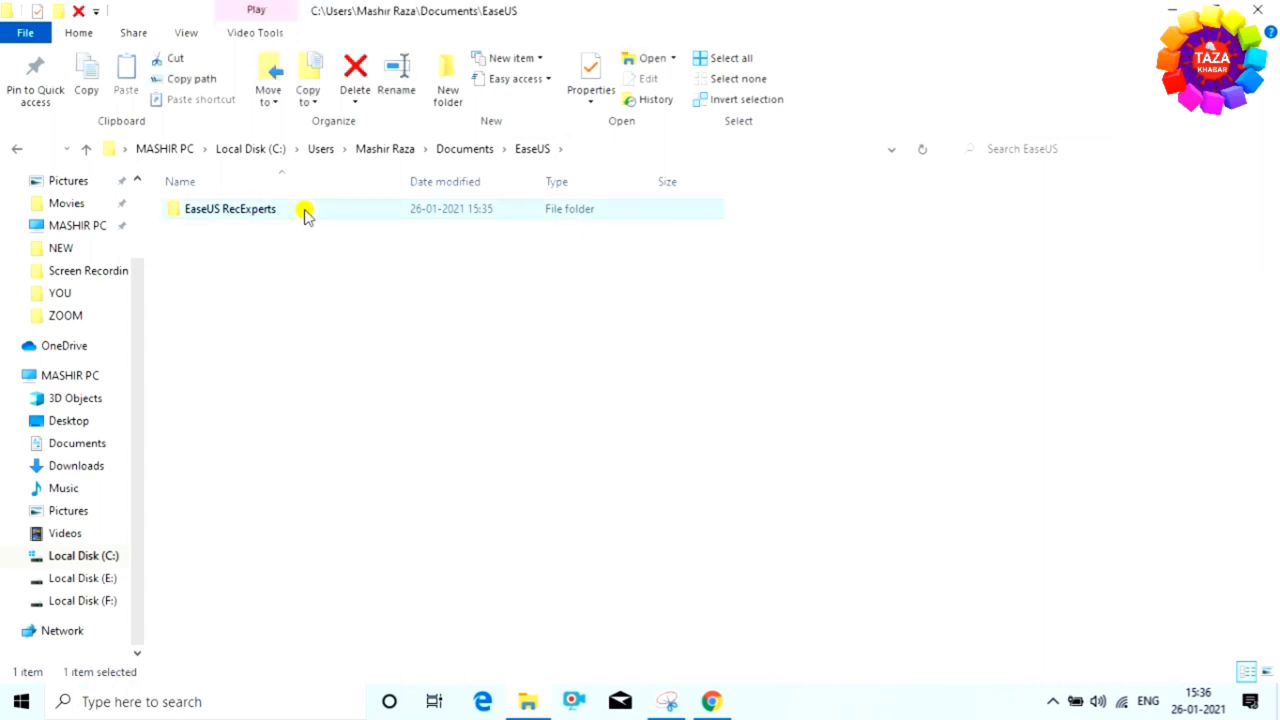
double_click(352, 218)
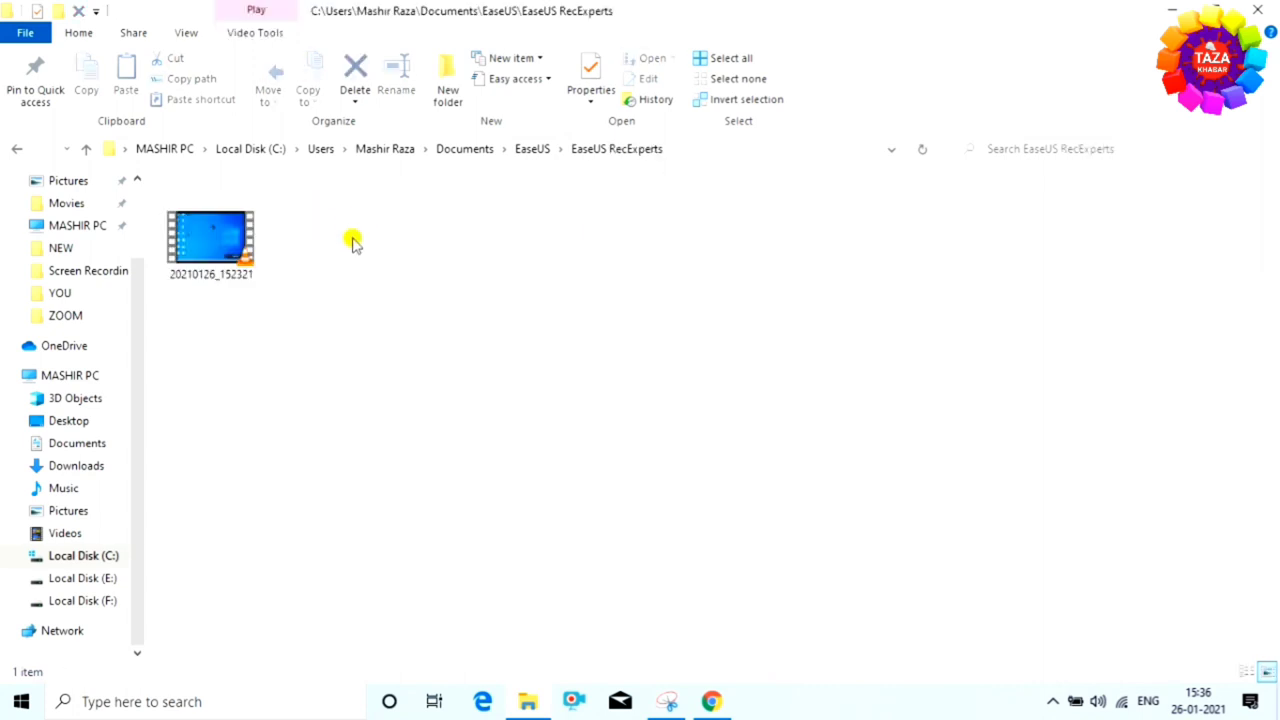